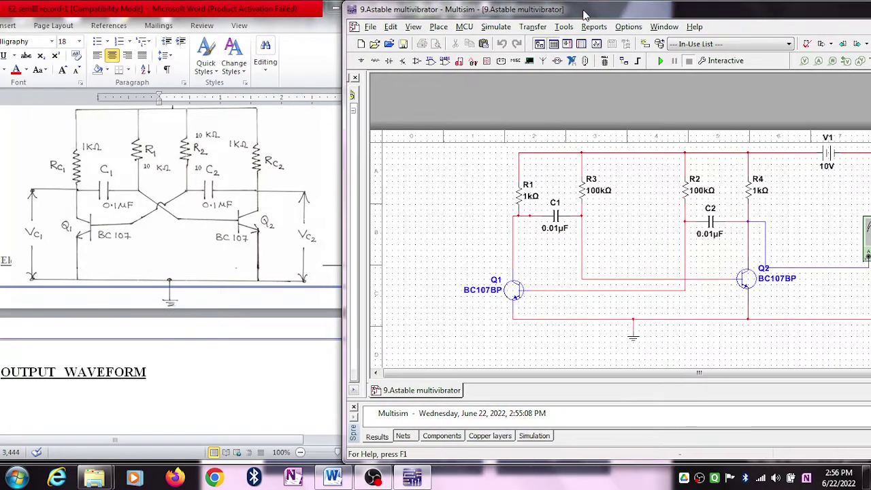
Arrange the Word document and Multisim windows so the schematic is visible
drag(203, 11, 300, 17)
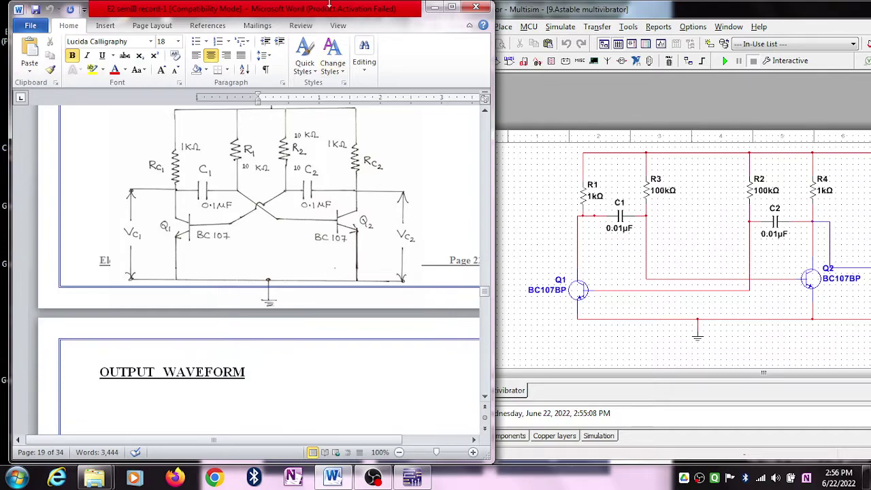
drag(330, 12, 272, 13)
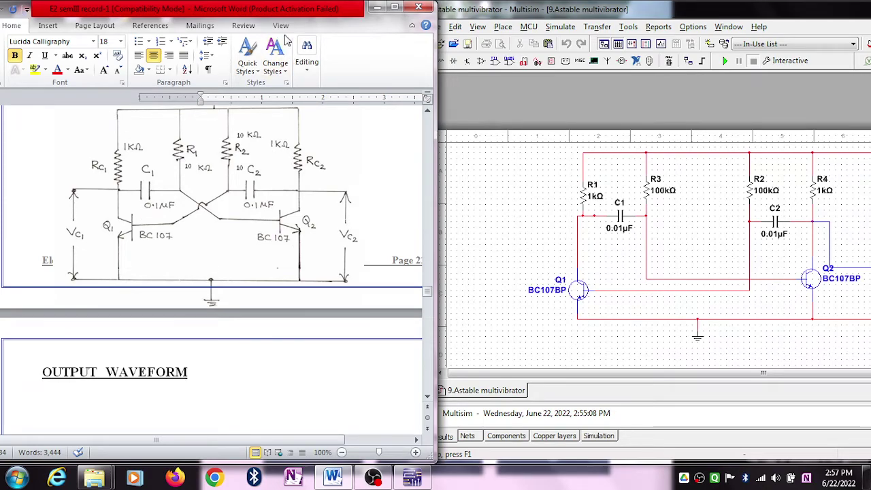
drag(286, 14, 249, 14)
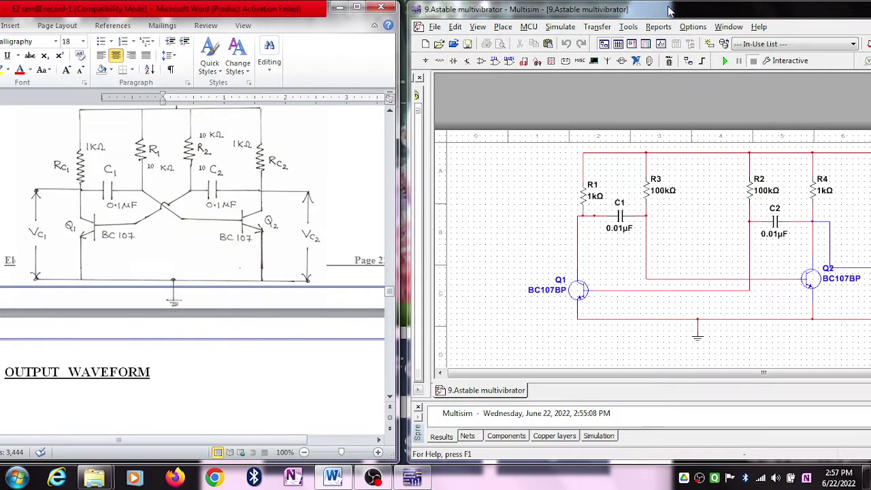
drag(669, 10, 498, 13)
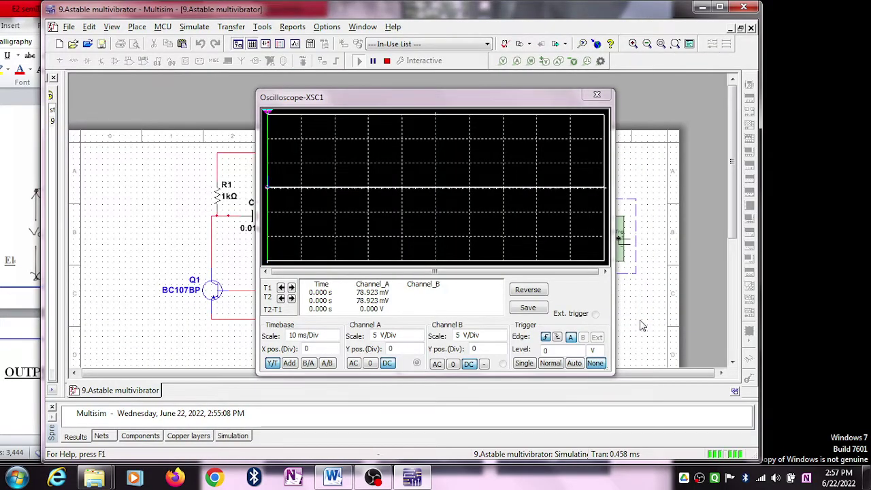
Give the oscilloscope a white background, shorten its timebase, and reposition the scope window
click(528, 289)
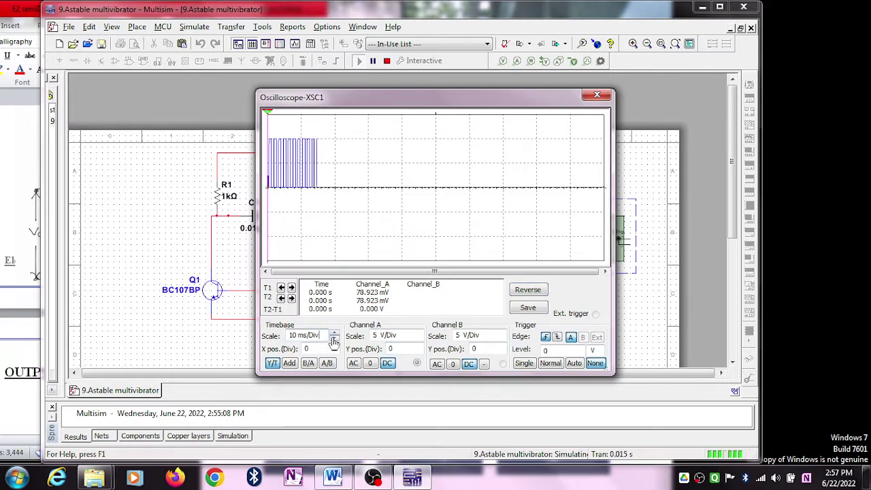
click(334, 340)
click(334, 341)
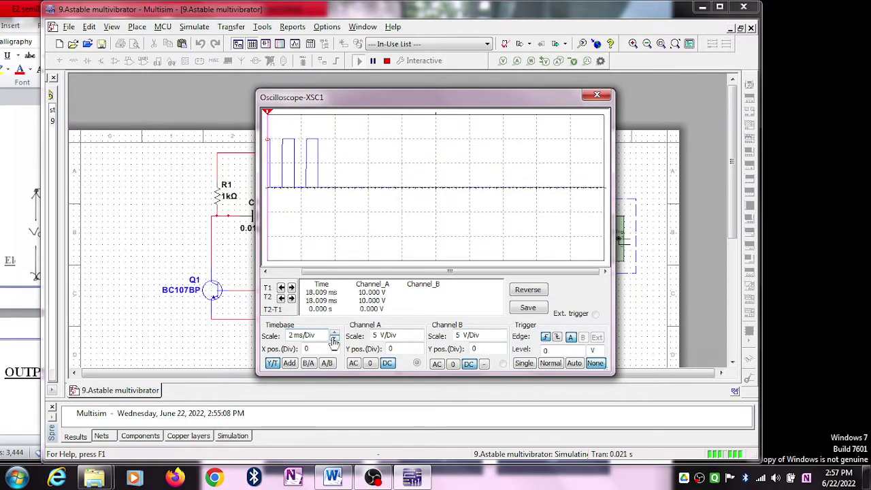
drag(439, 98, 628, 170)
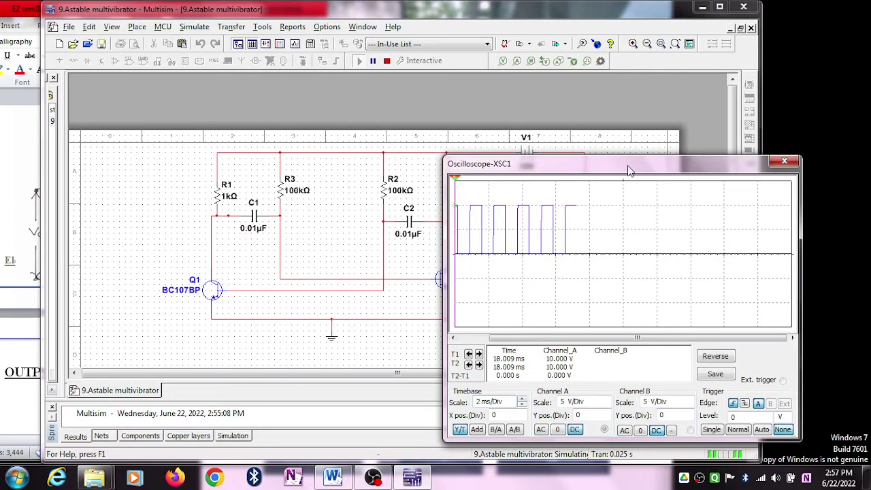
click(605, 405)
click(606, 405)
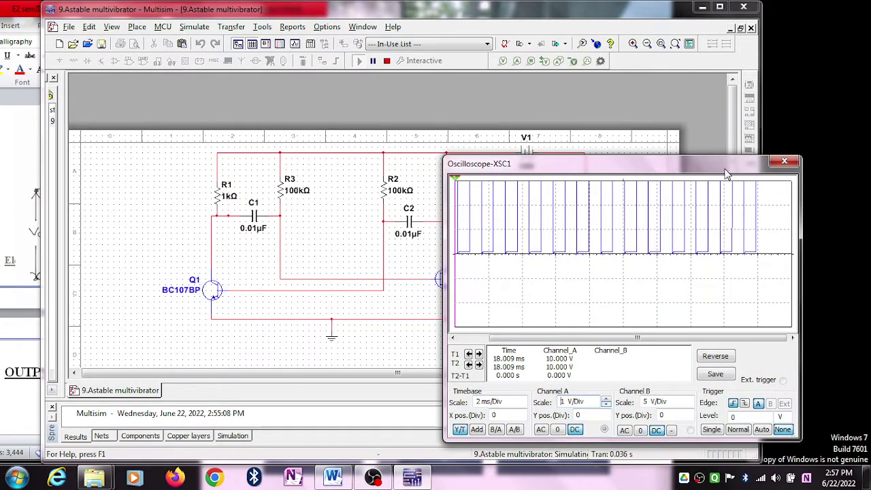
drag(727, 169, 707, 130)
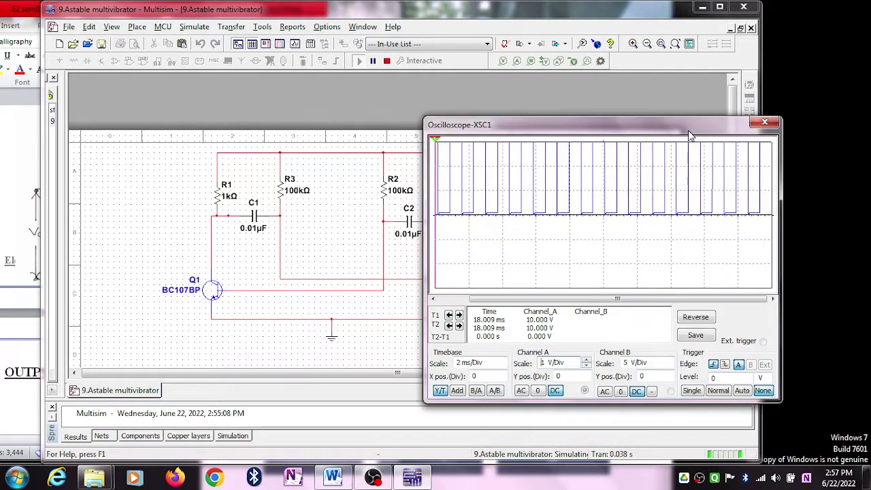
Set both oscilloscope channels to AC coupling and Channel A to 5 V/Div
click(520, 392)
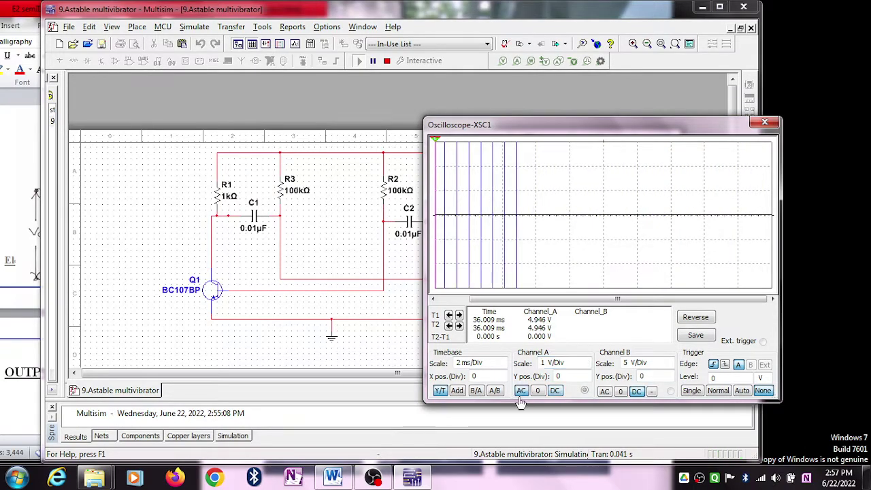
click(608, 394)
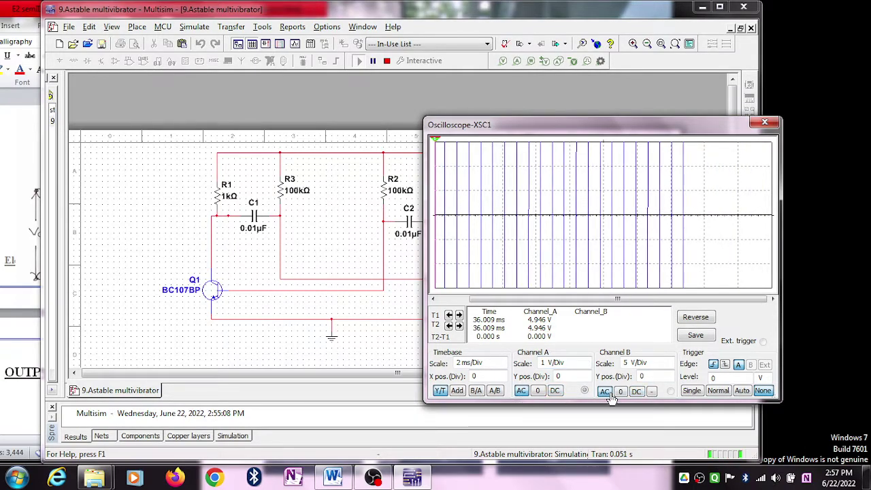
click(585, 361)
click(585, 361)
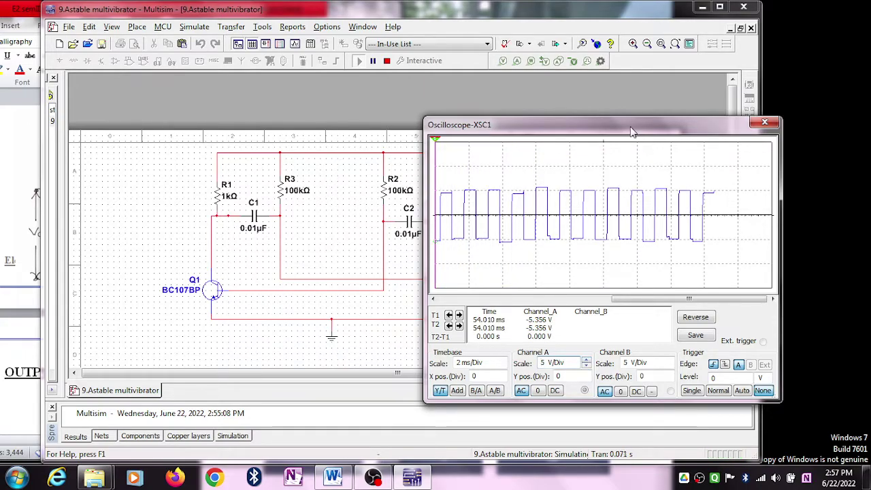
drag(632, 132, 750, 128)
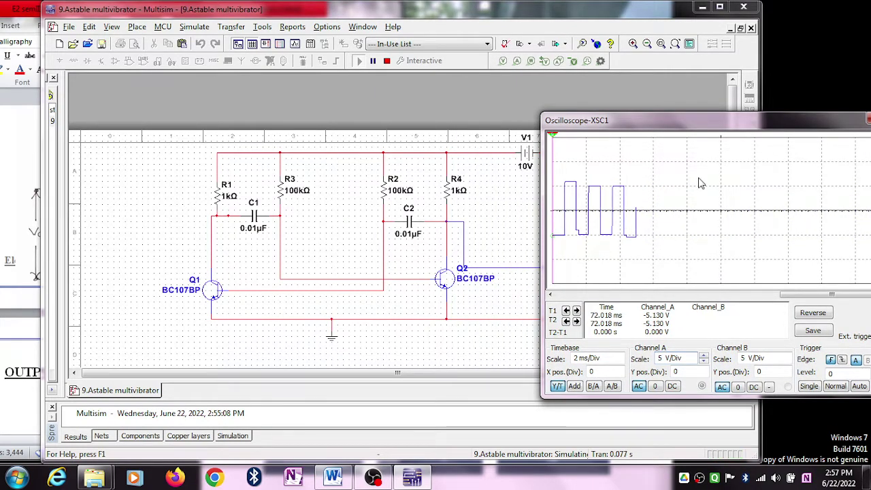
Step the timebase to 1 ms/Div to show individual pulses, then stop the simulation
click(620, 356)
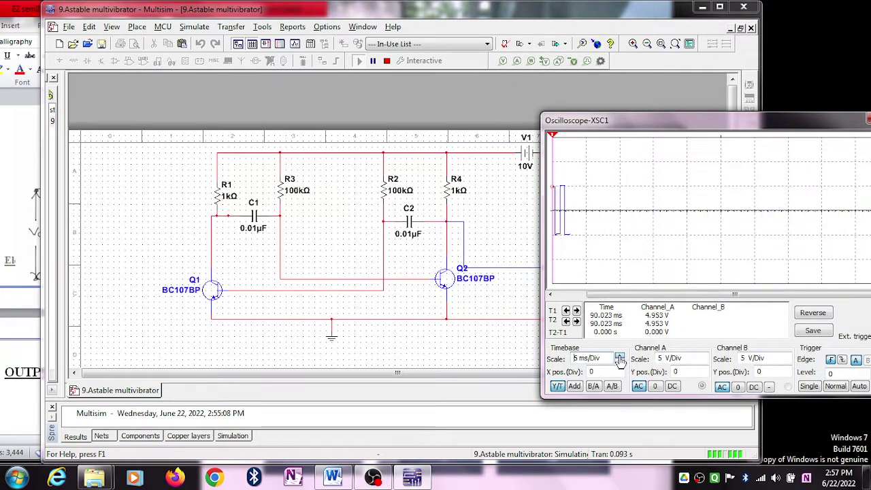
click(619, 358)
click(619, 357)
click(620, 358)
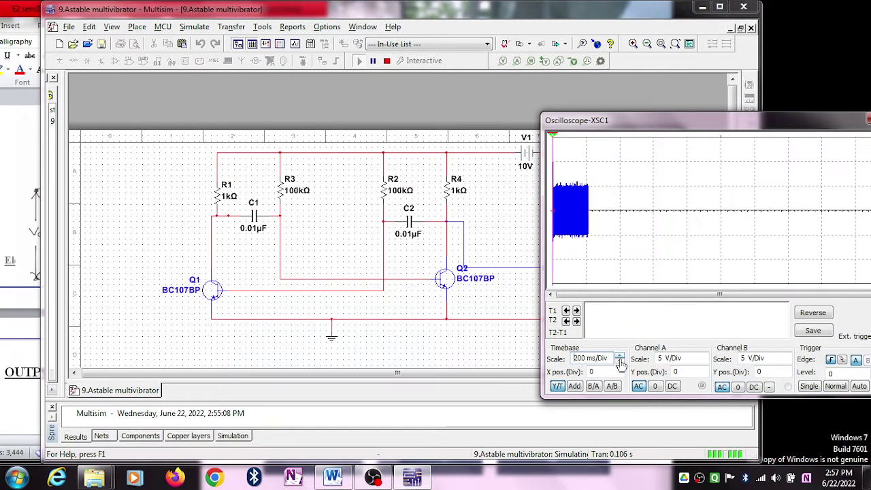
click(620, 362)
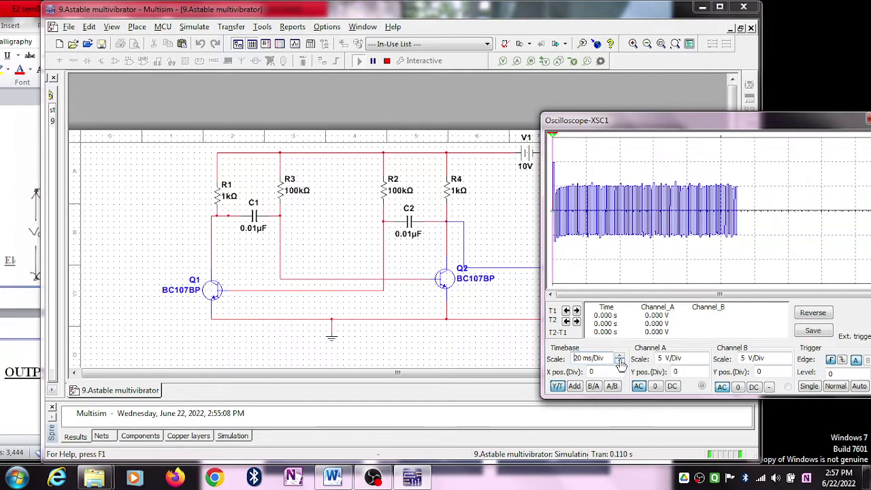
click(620, 362)
click(620, 361)
click(620, 362)
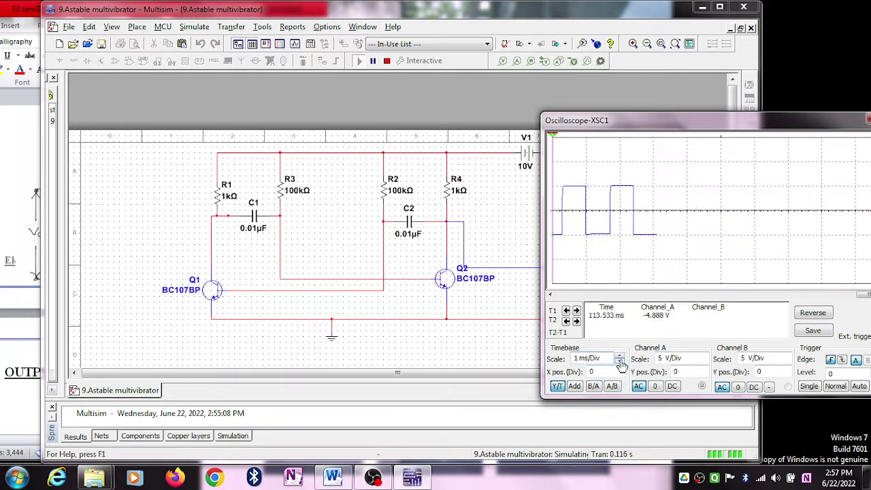
click(387, 61)
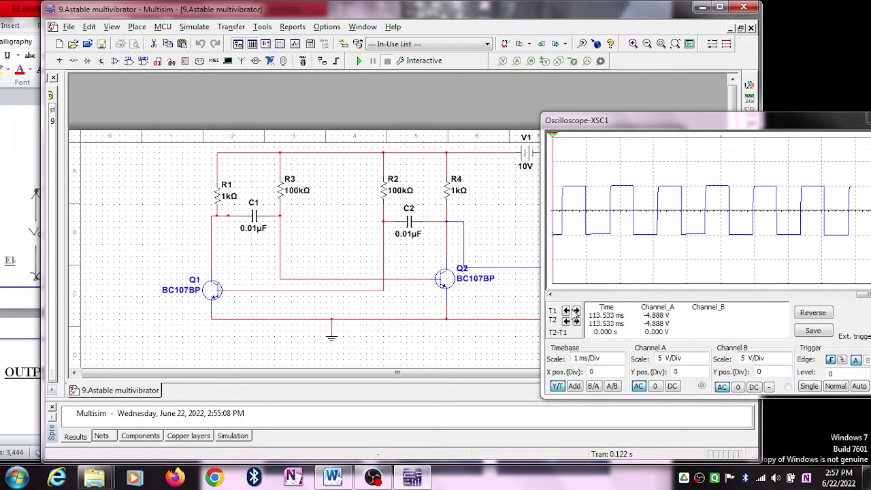
Drag cursors T1 and T2 onto adjacent square-wave edges, spanning 1.439 ms
mouse_move(553, 181)
mouse_down()
mouse_move(590, 186)
mouse_move(587, 193)
mouse_up()
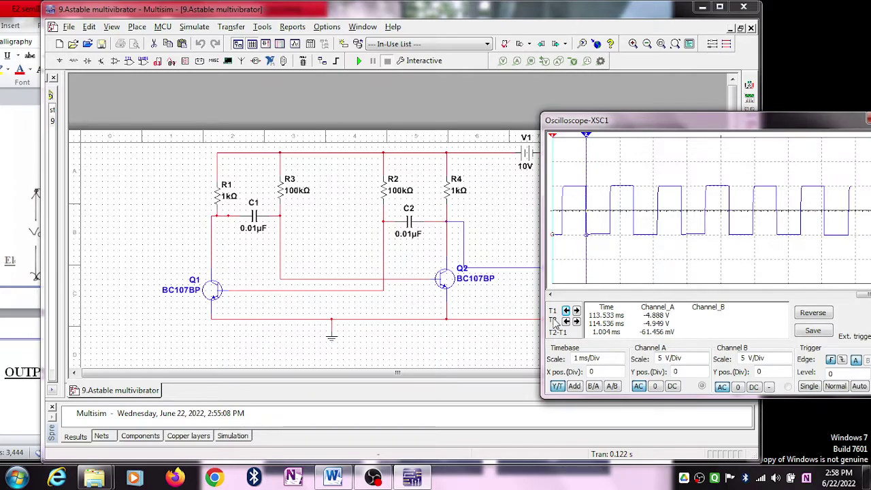
drag(557, 149, 635, 158)
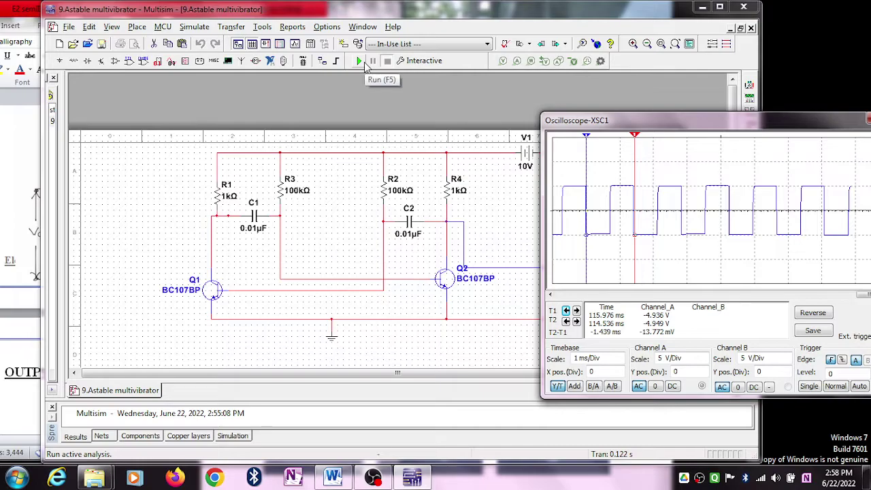
Run and stop the simulation, then change C1's capacitance to 0.1µF
click(361, 60)
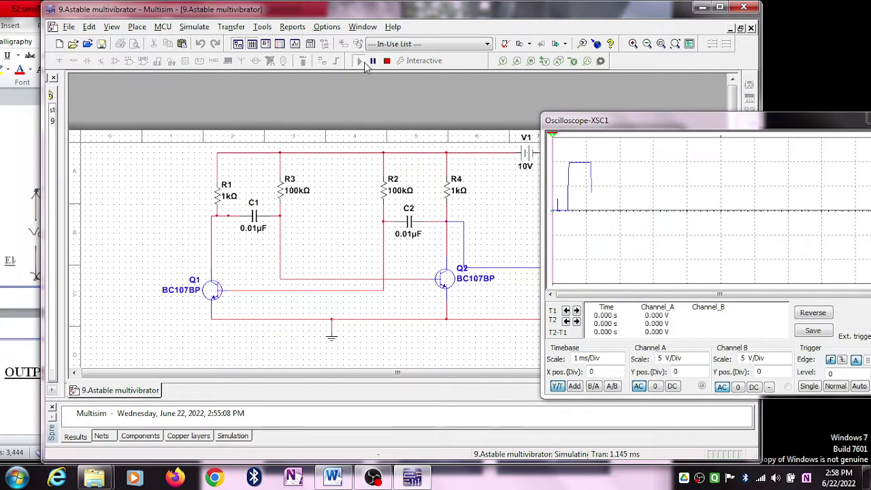
click(387, 60)
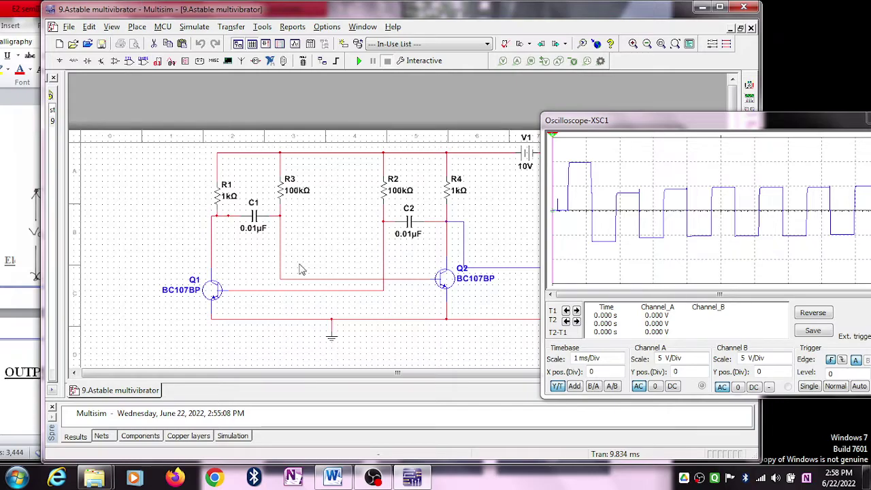
double_click(261, 227)
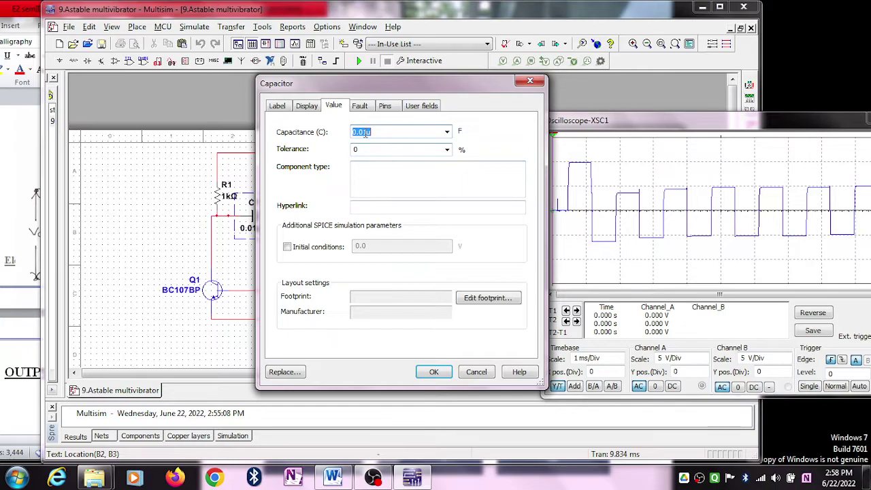
click(363, 131)
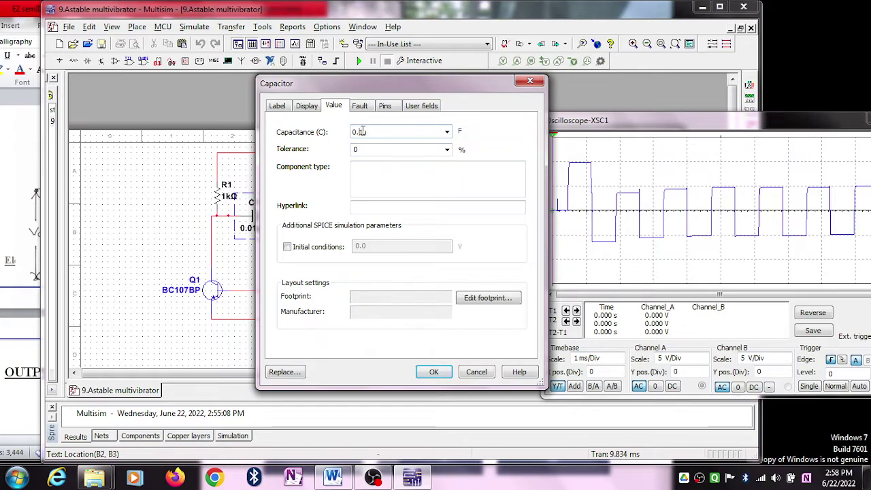
key(BackSpace)
click(434, 371)
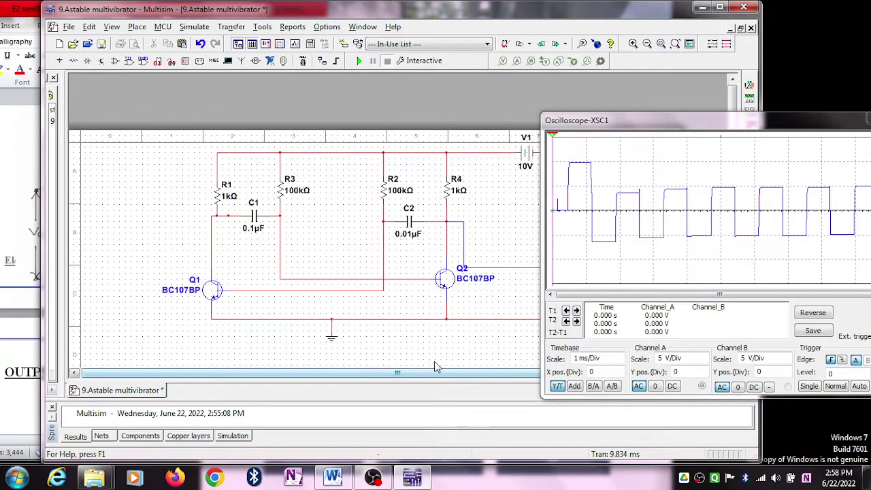
Change capacitor C2 from 0.01µF to 0.1µF
click(409, 234)
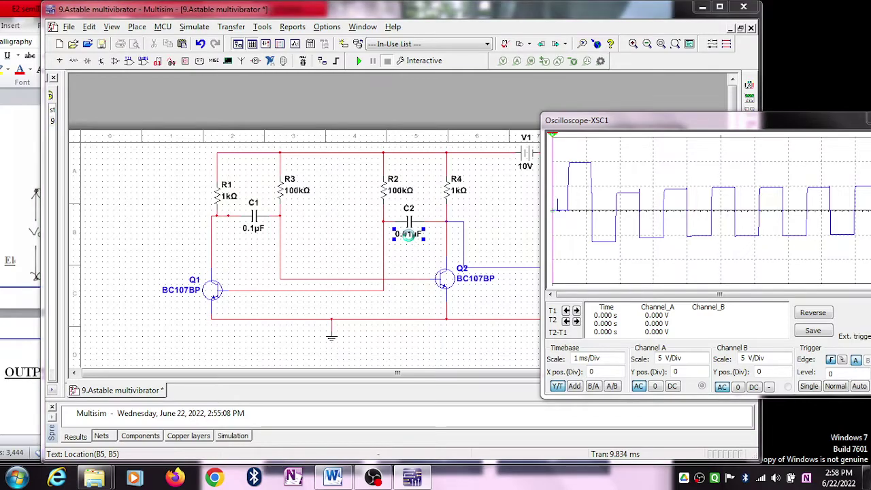
double_click(408, 235)
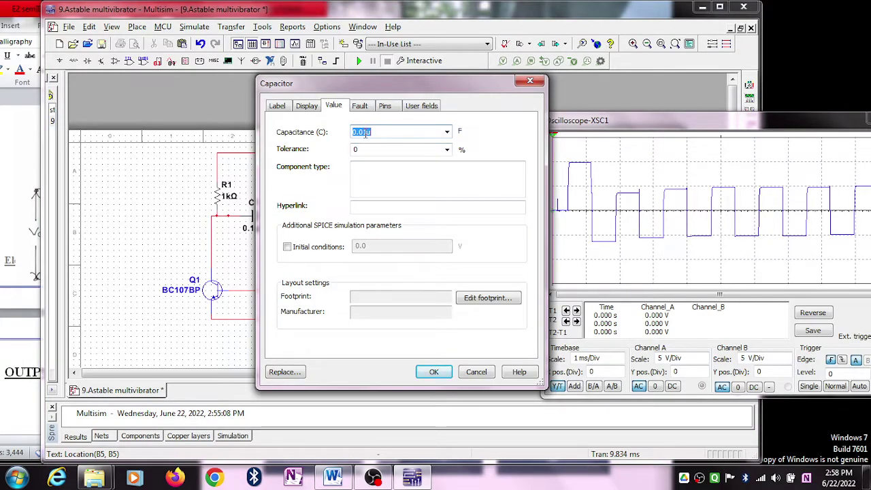
click(365, 133)
key(BackSpace)
click(442, 372)
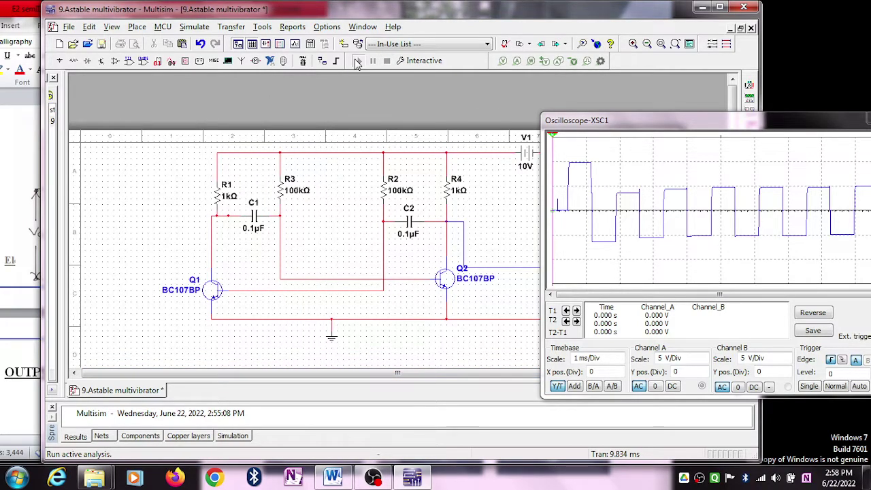
Run the simulation, bring the oscilloscope fully into view, and set timebase to 5 ms/Div
click(358, 61)
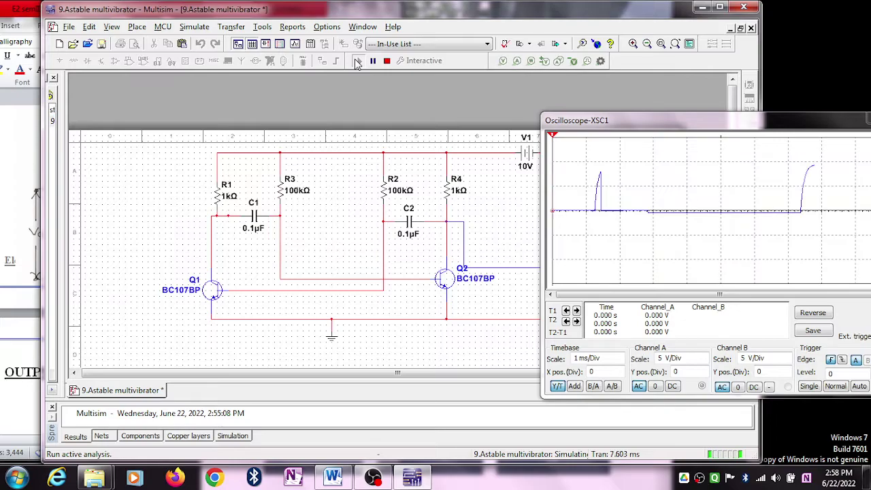
drag(613, 121, 547, 96)
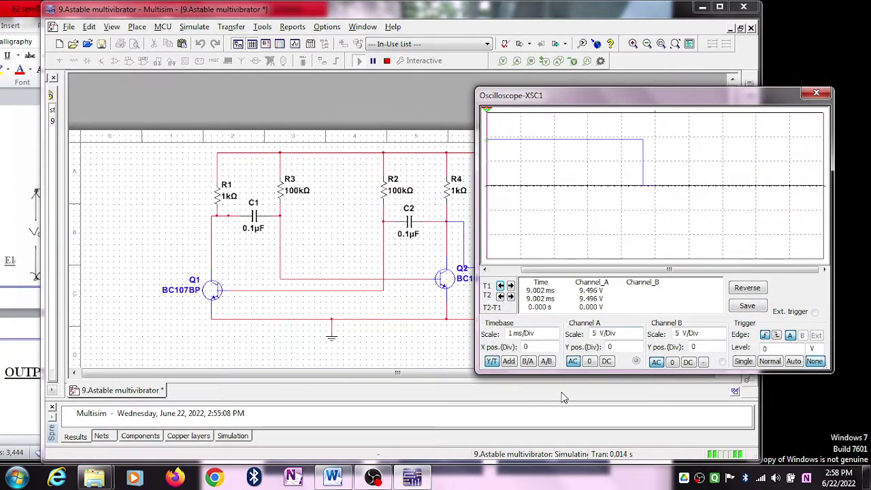
click(555, 339)
click(555, 338)
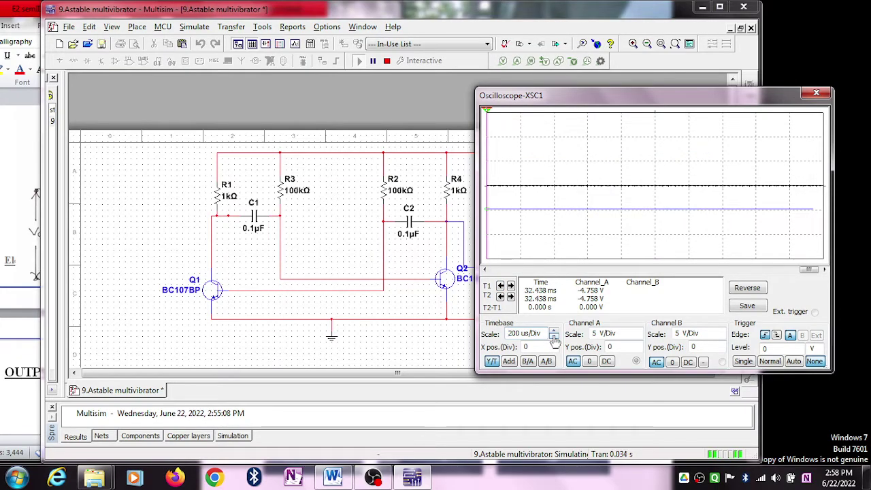
click(554, 333)
click(555, 332)
click(555, 332)
click(555, 332)
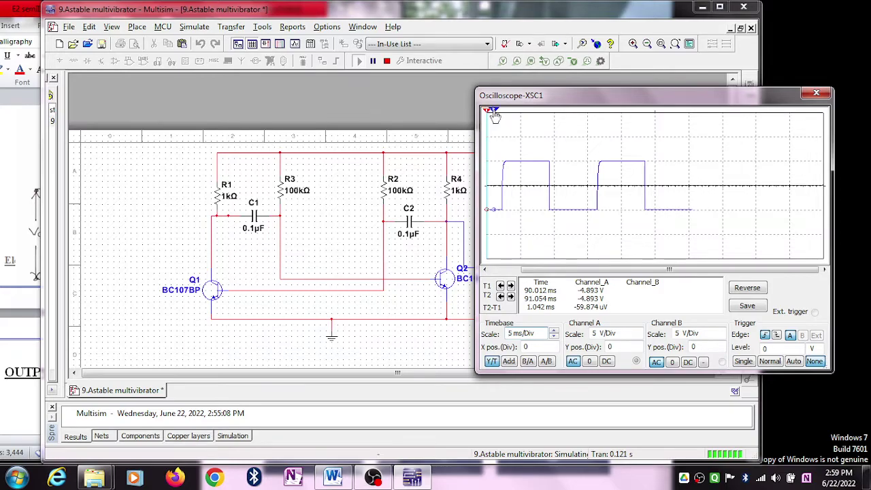
Stop the simulation and place T1 and T2 on consecutive rising edges, 14.299 ms apart
drag(489, 112, 504, 114)
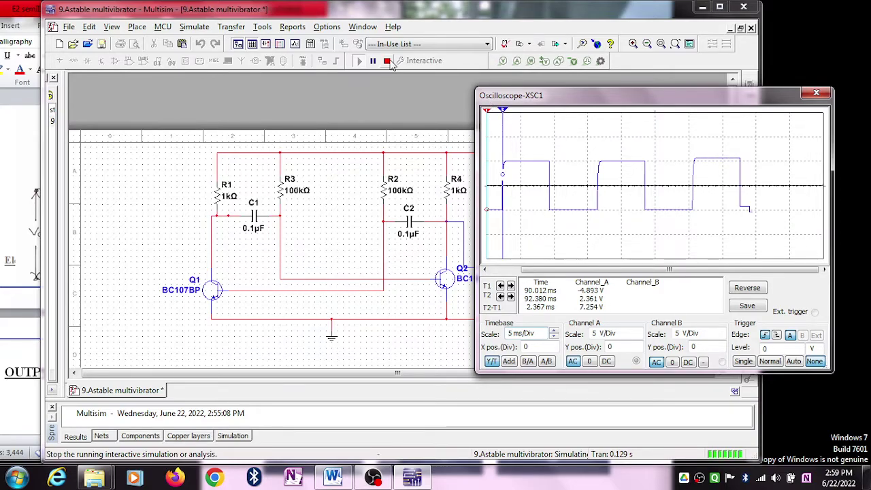
click(387, 61)
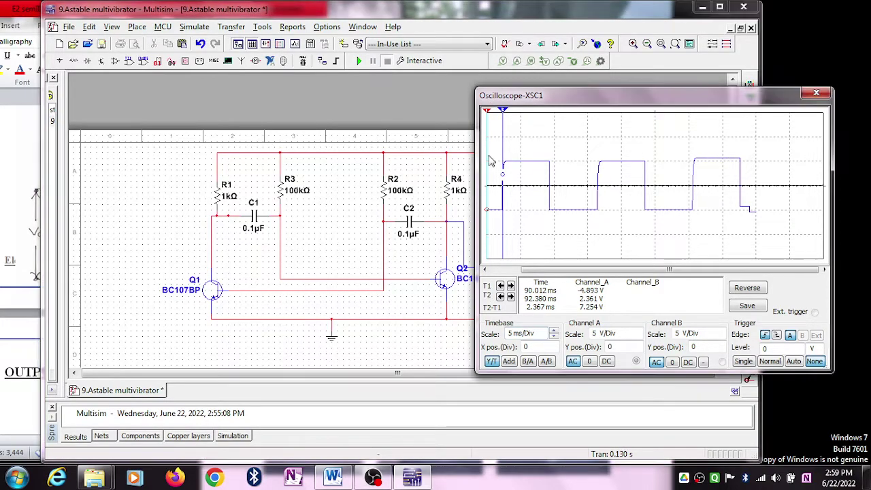
mouse_move(487, 111)
mouse_down()
mouse_move(600, 128)
mouse_move(593, 132)
mouse_up()
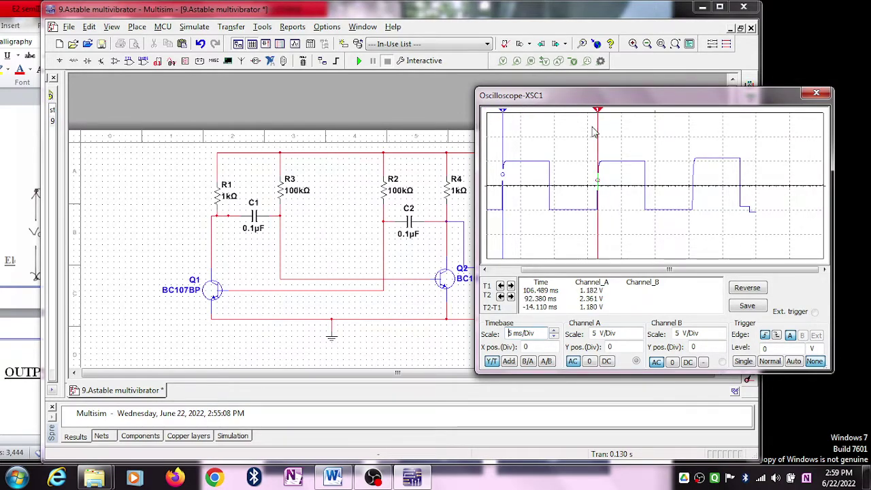
mouse_move(502, 111)
mouse_down()
mouse_move(607, 123)
mouse_move(695, 145)
mouse_up()
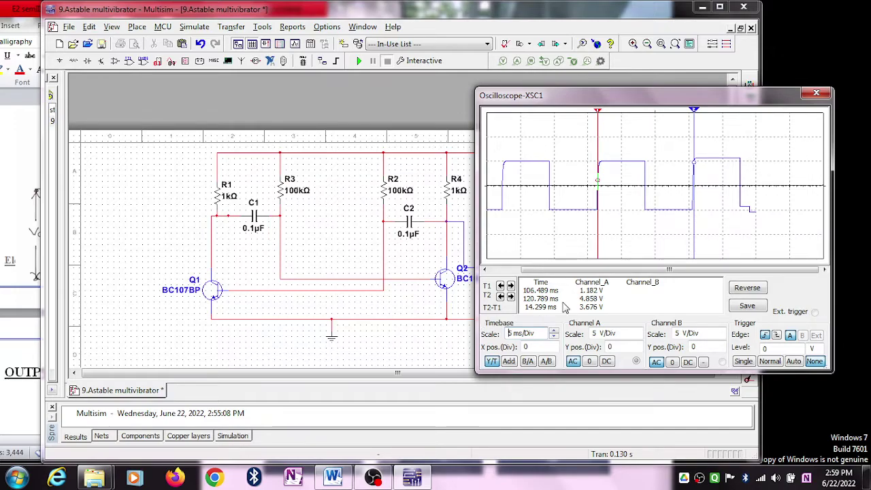
Run and stop the simulation, then set resistors R3 and R2 to 10 kΩ each
click(360, 61)
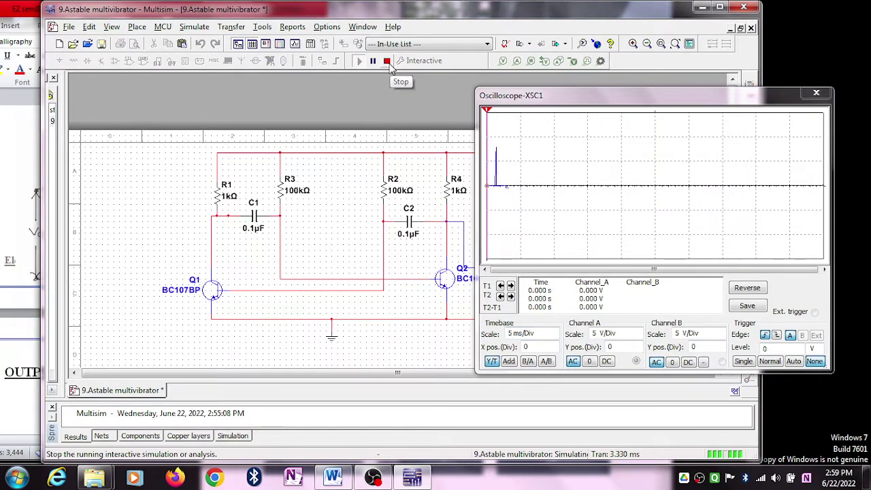
click(387, 60)
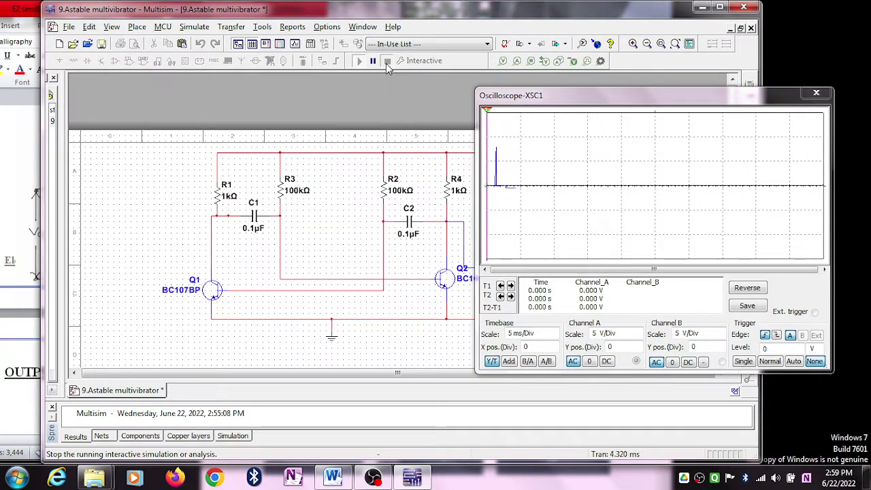
double_click(291, 190)
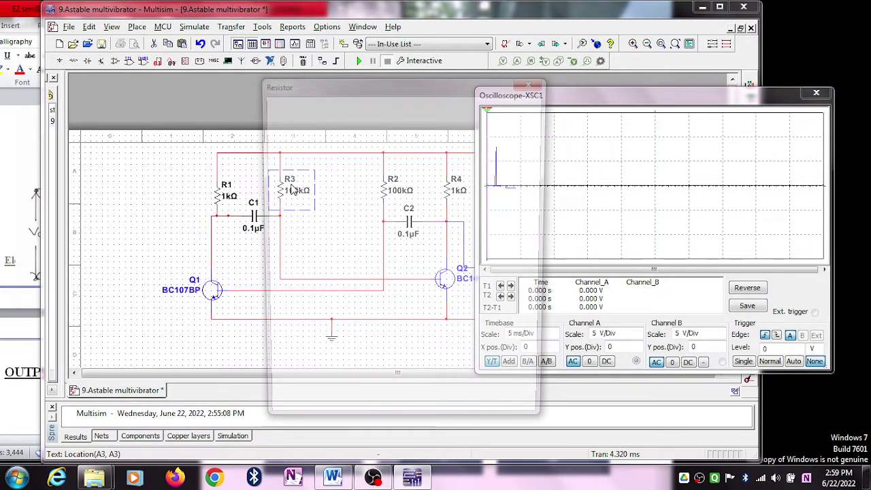
key(BackSpace)
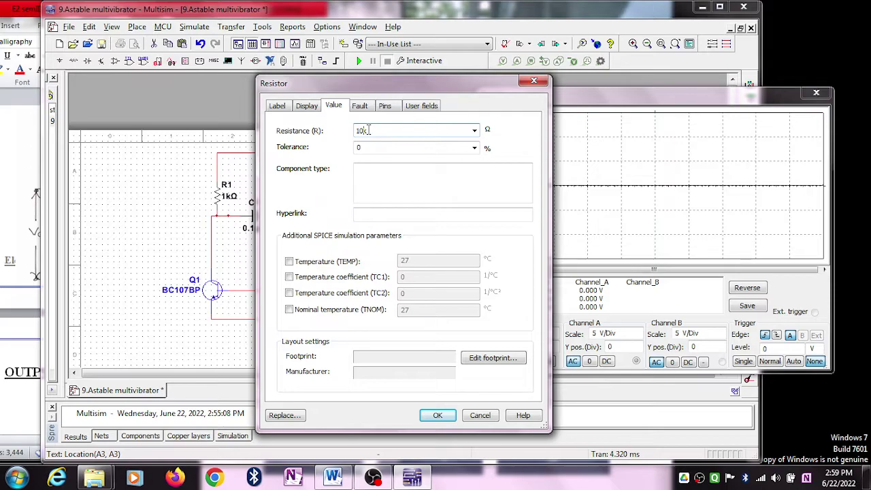
click(437, 416)
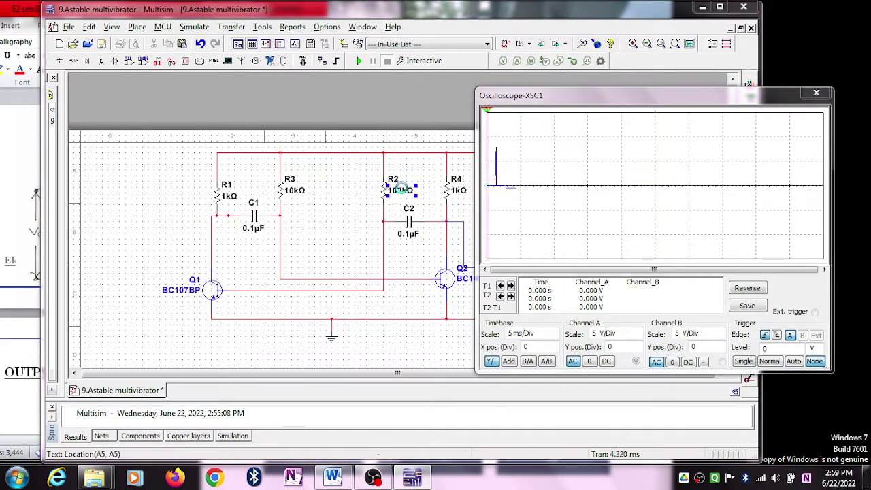
double_click(383, 190)
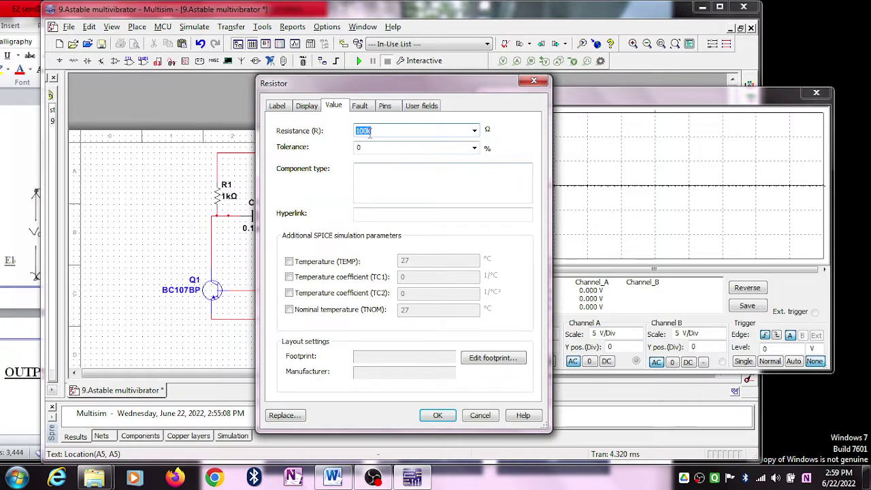
click(365, 130)
click(438, 415)
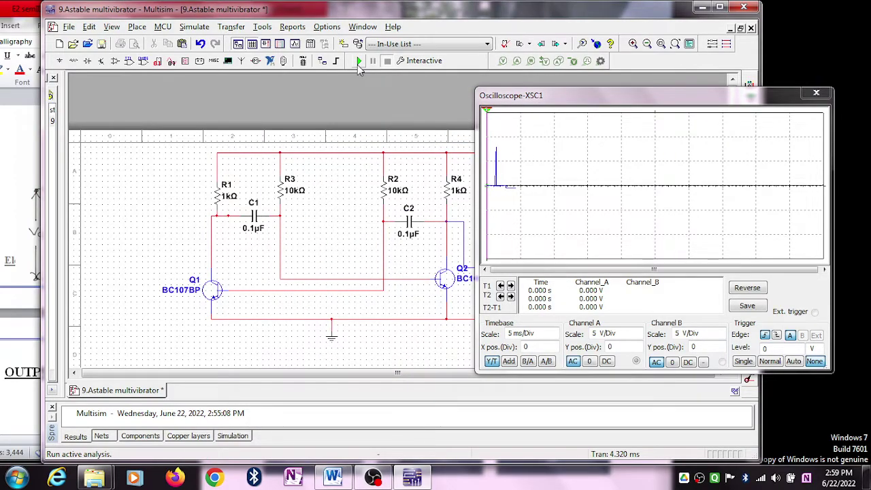
Run the simulation and shorten the timebase down to 10 µs/Div
click(359, 61)
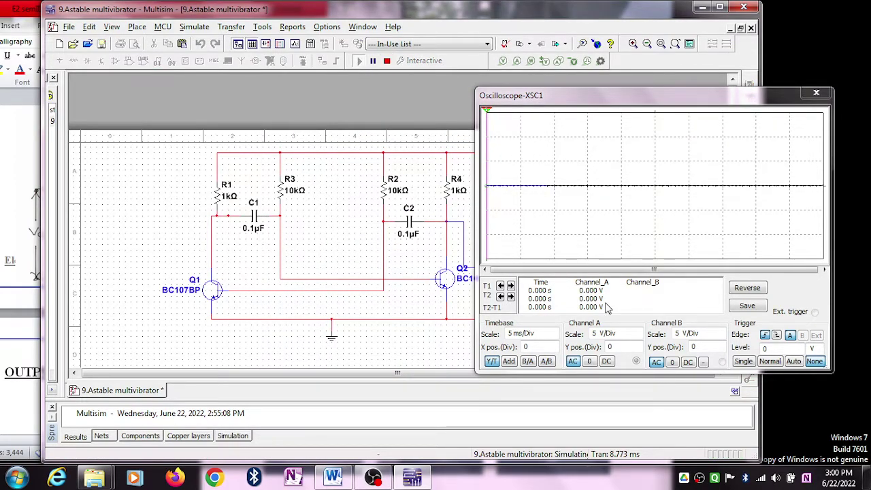
click(554, 337)
click(554, 337)
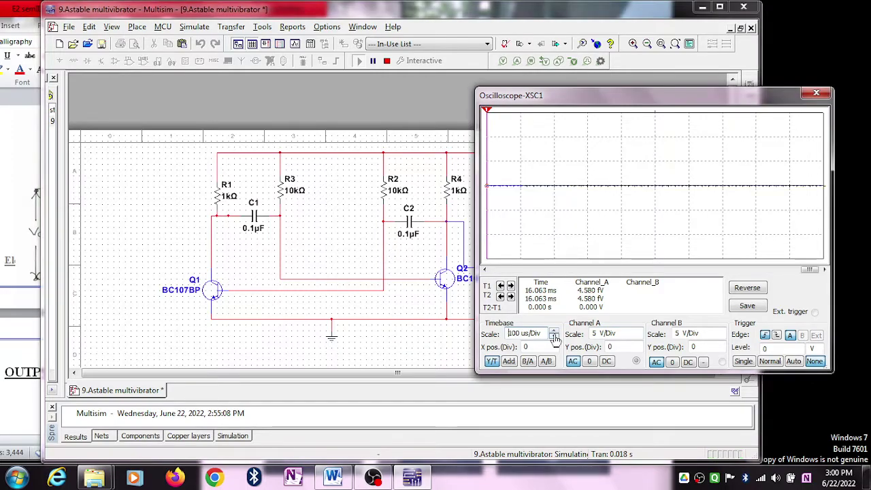
click(554, 337)
click(554, 337)
click(554, 337)
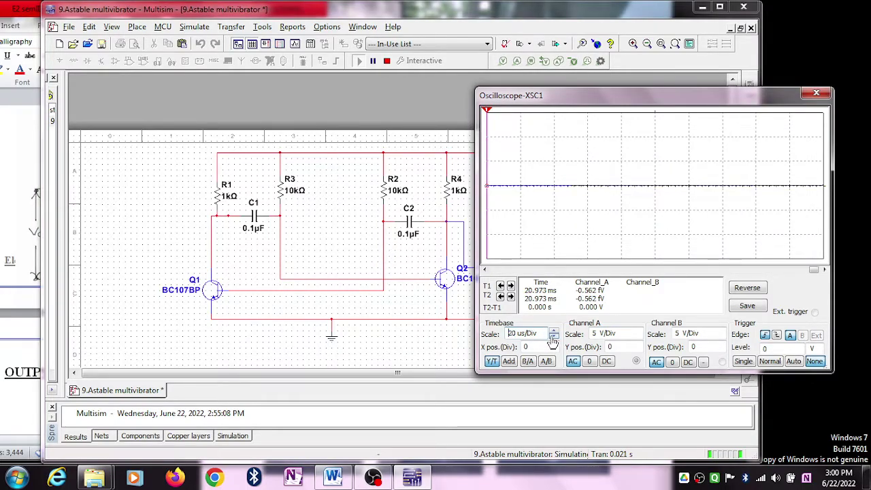
click(554, 337)
click(554, 337)
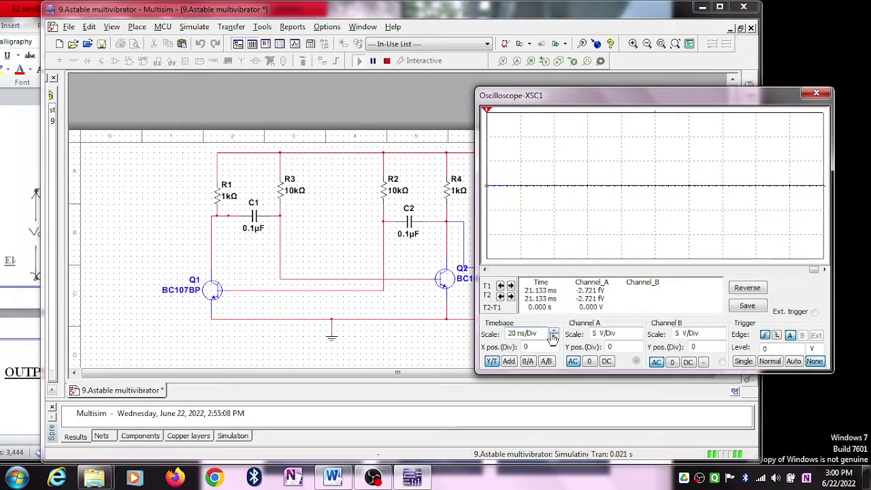
click(553, 338)
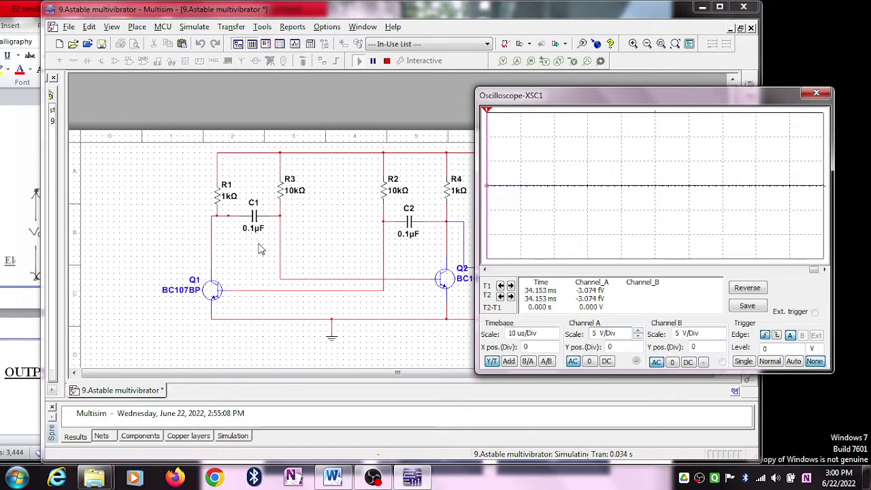
Lengthen the oscilloscope timebase back up from the microsecond range
click(554, 336)
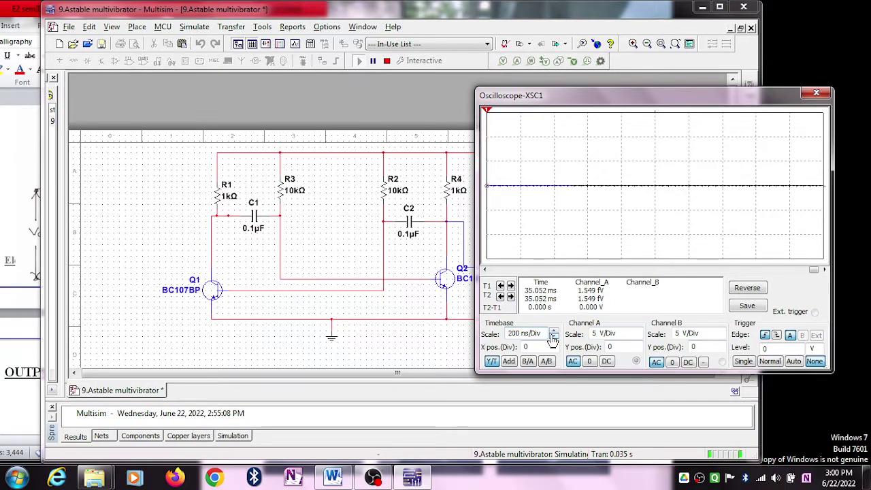
click(554, 337)
click(554, 337)
click(554, 337)
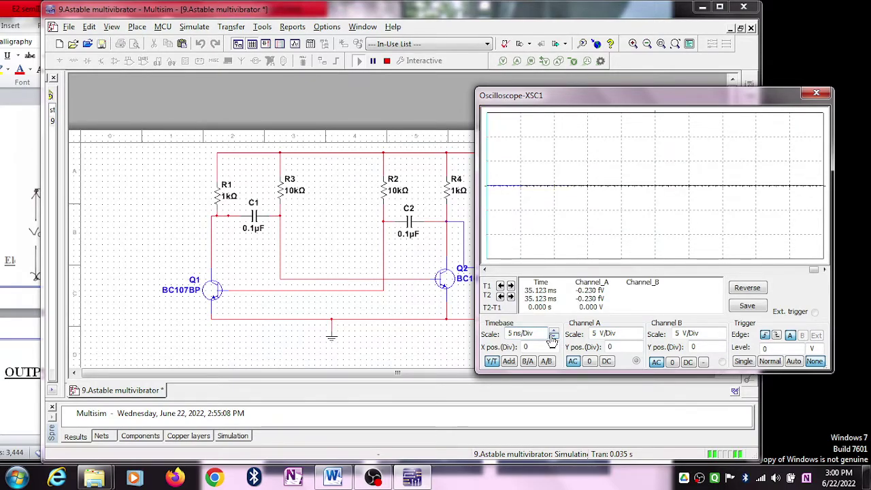
click(554, 331)
click(554, 331)
click(555, 331)
click(554, 331)
click(554, 332)
click(554, 332)
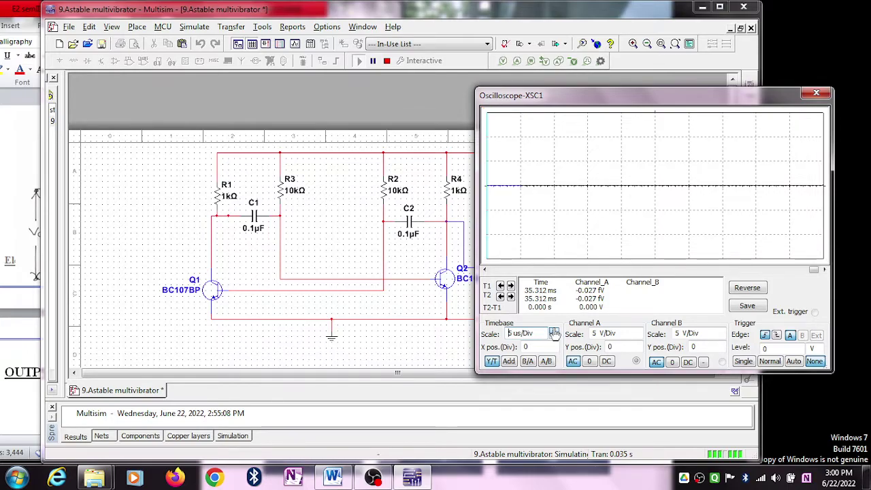
click(554, 331)
click(554, 332)
click(554, 332)
click(555, 332)
click(554, 331)
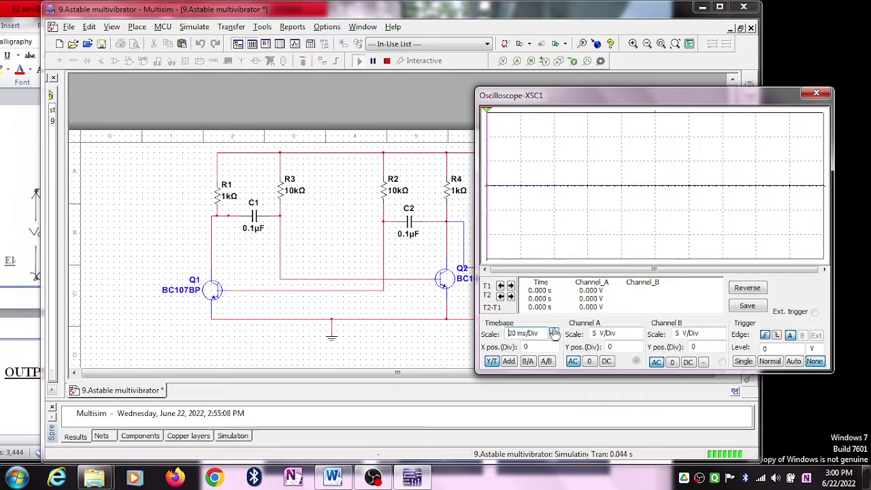
click(554, 331)
click(554, 331)
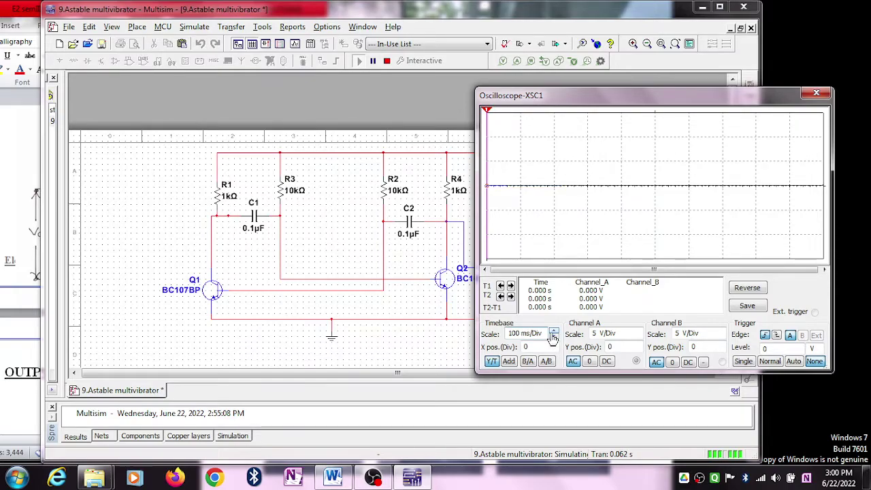
Lower Channel A's voltage scale through 50 mV/Div to 5 mV/Div
click(554, 331)
click(554, 331)
click(554, 332)
click(638, 338)
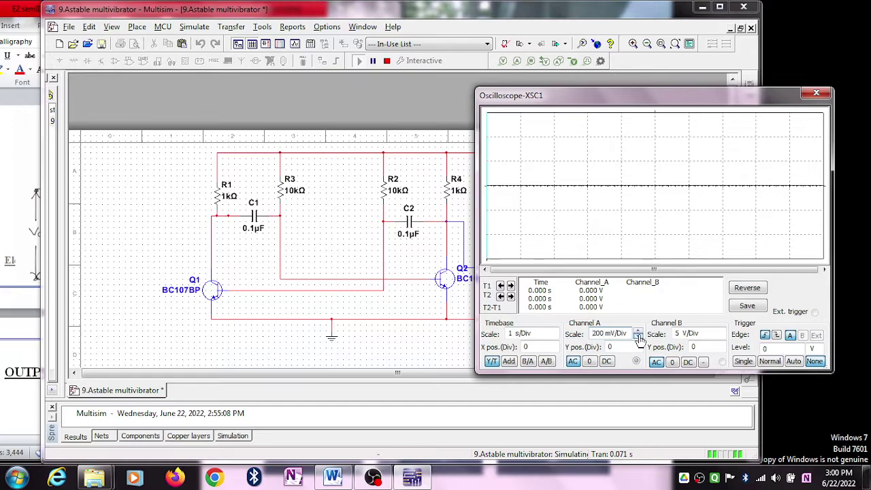
click(637, 337)
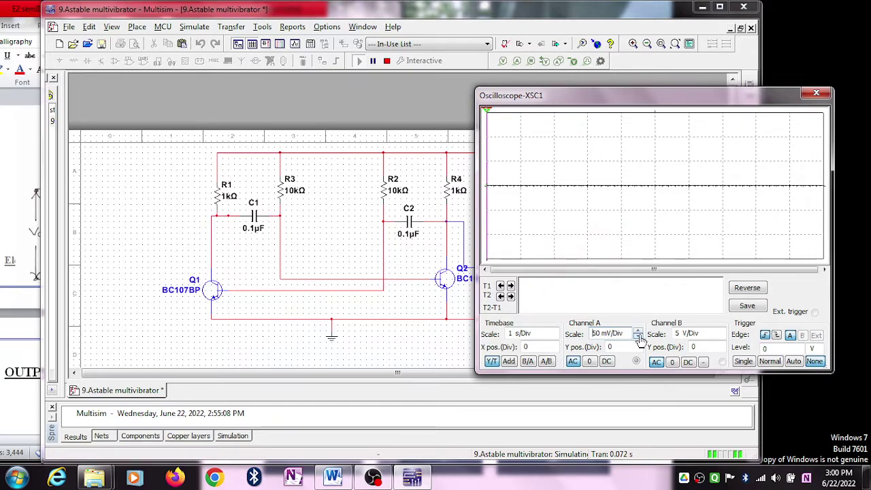
click(639, 339)
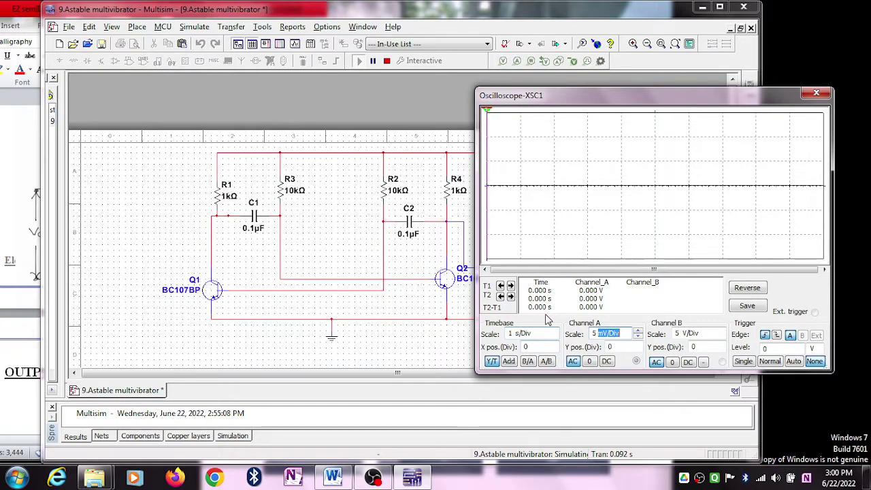
Set capacitor C1 to 0.01µF
click(253, 229)
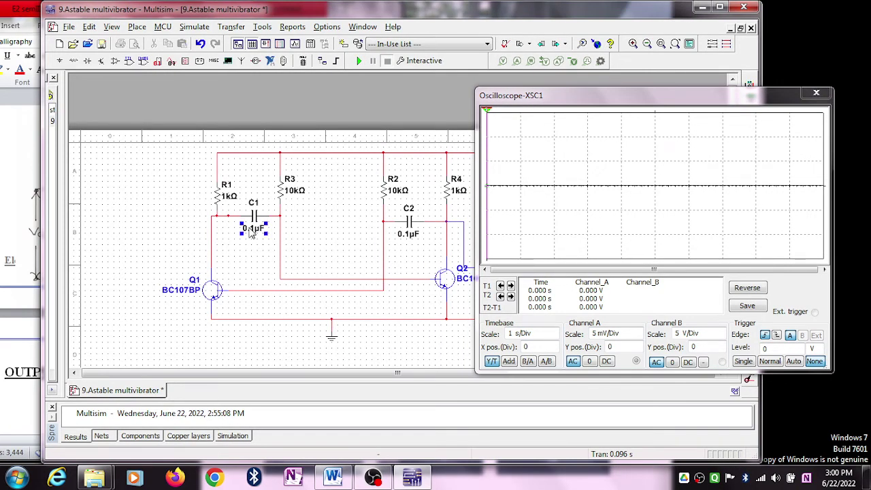
double_click(252, 232)
text(0.01u)
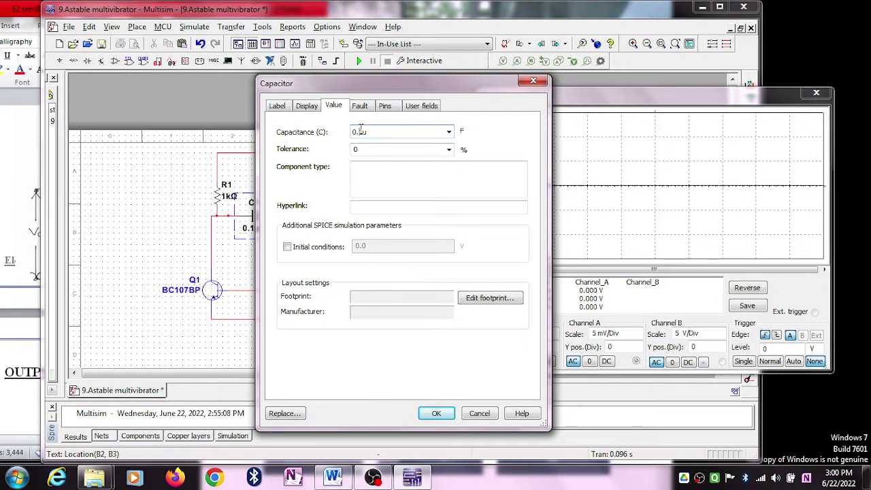
click(436, 413)
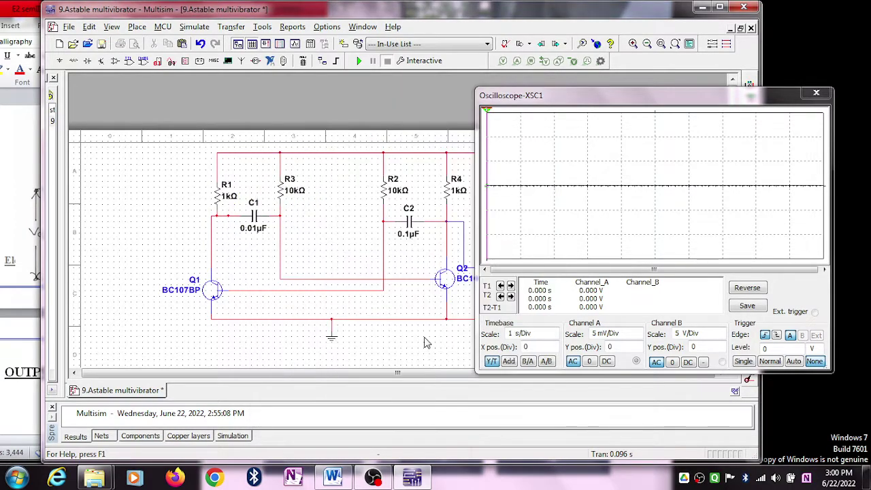
Set capacitor C2 to 0.01µF, correcting a misplaced zero
double_click(409, 226)
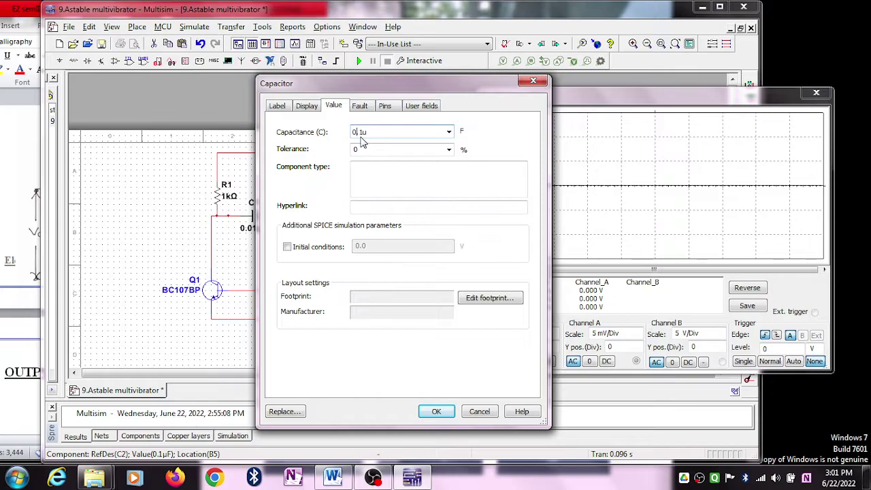
text(0)
key(BackSpace)
text(0)
key(Return)
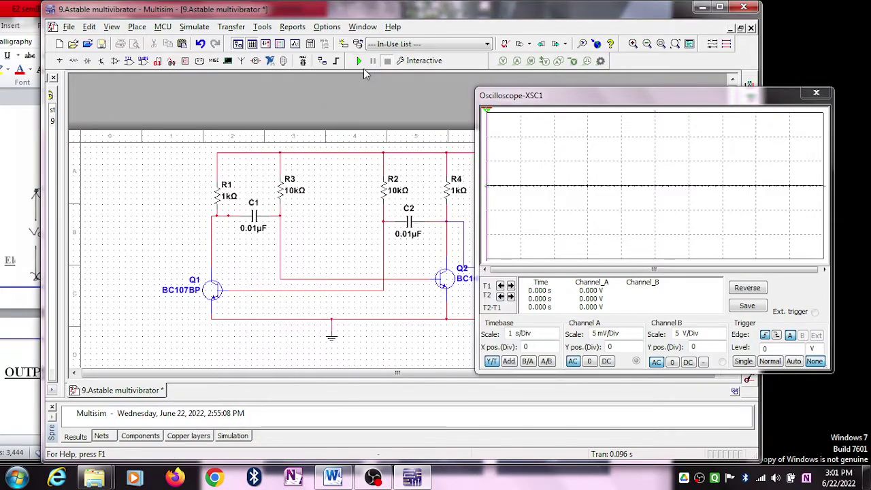
Run the simulation, adjust the timebase, and raise Channel A's scale to 2 V/Div
click(358, 61)
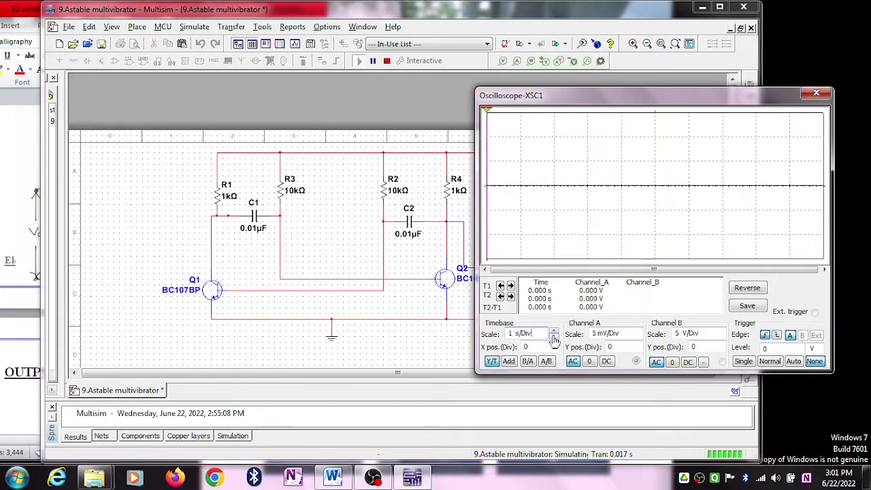
click(554, 338)
click(554, 338)
click(554, 338)
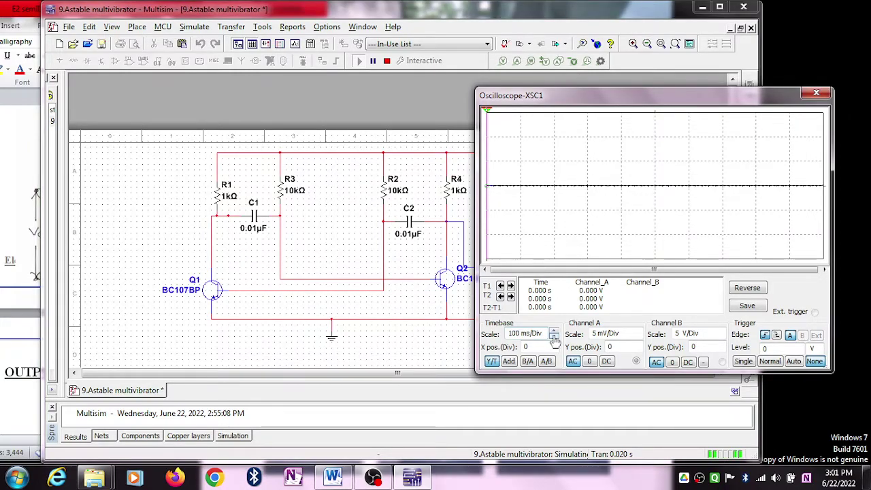
click(554, 338)
click(553, 333)
click(599, 334)
click(638, 331)
click(638, 331)
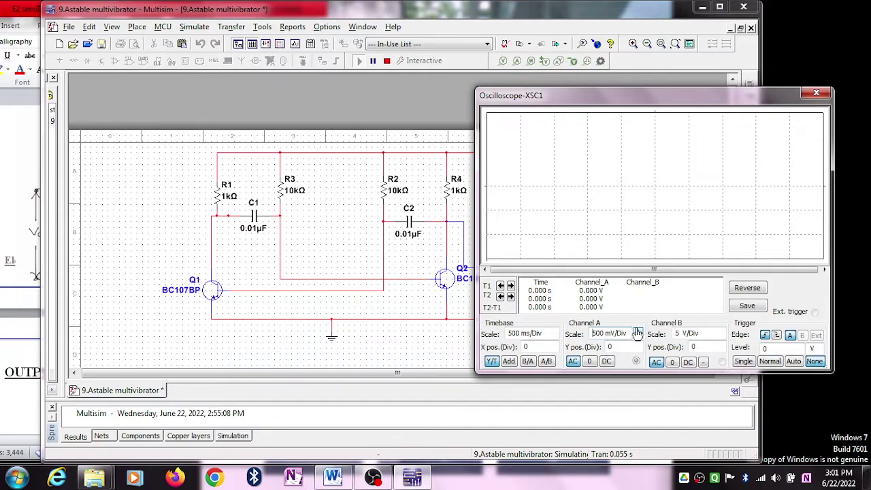
click(638, 330)
click(638, 331)
Sweep the timebase down to 2 ms/Div and back up, then stop the simulation
click(555, 337)
click(555, 337)
click(555, 337)
click(555, 337)
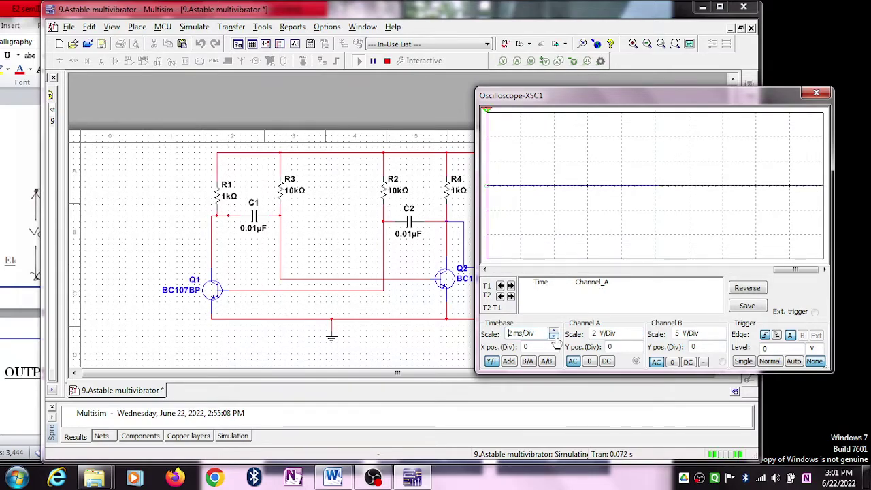
click(554, 337)
click(555, 337)
click(555, 336)
click(555, 337)
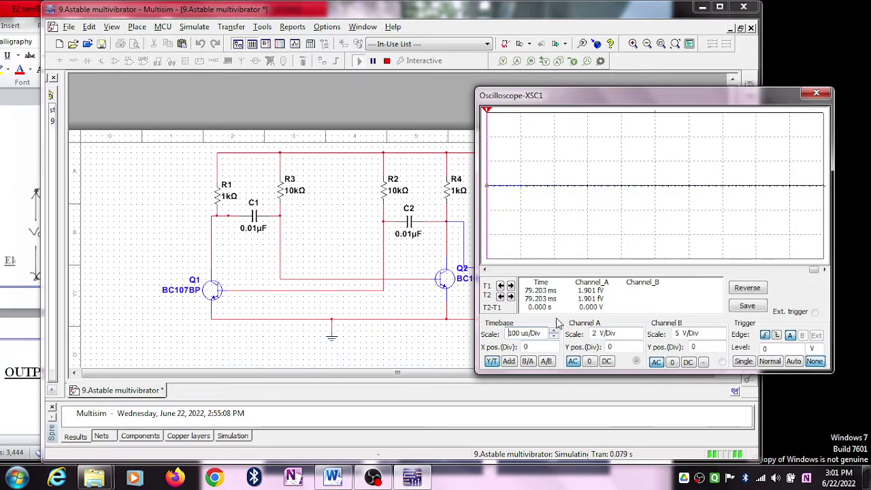
click(553, 331)
click(553, 332)
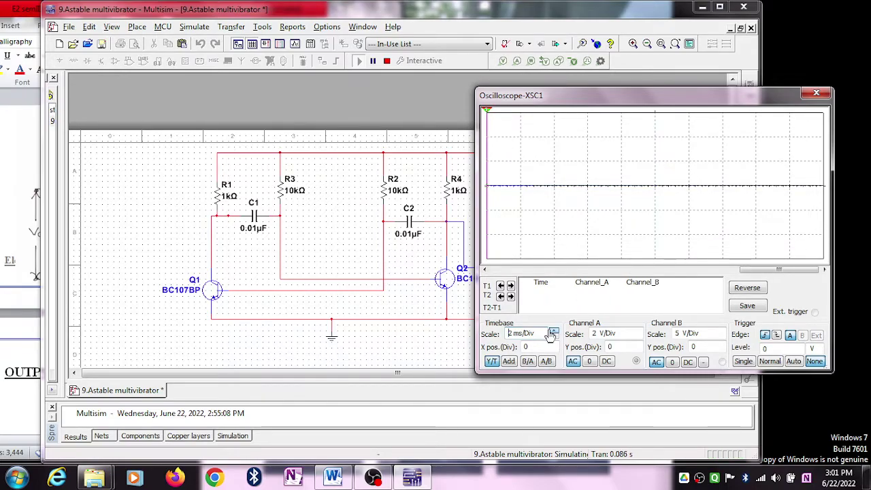
click(554, 332)
click(553, 332)
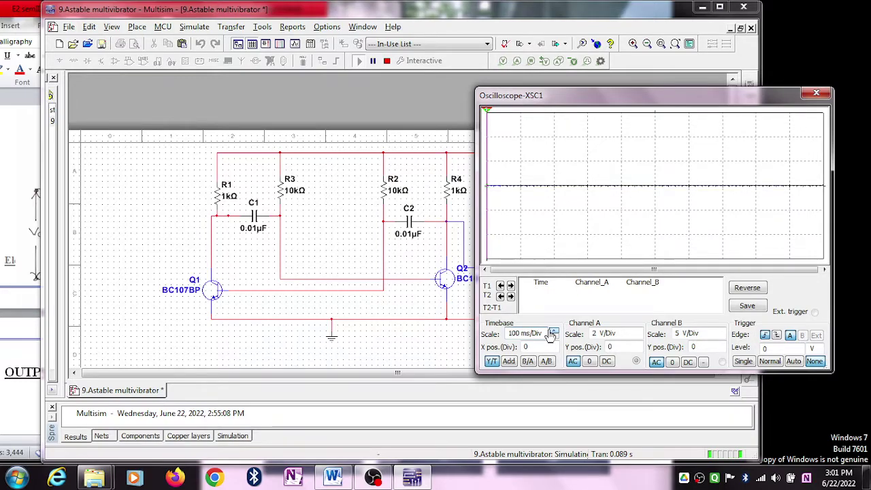
click(554, 332)
click(553, 332)
click(554, 332)
click(553, 332)
click(553, 331)
click(386, 61)
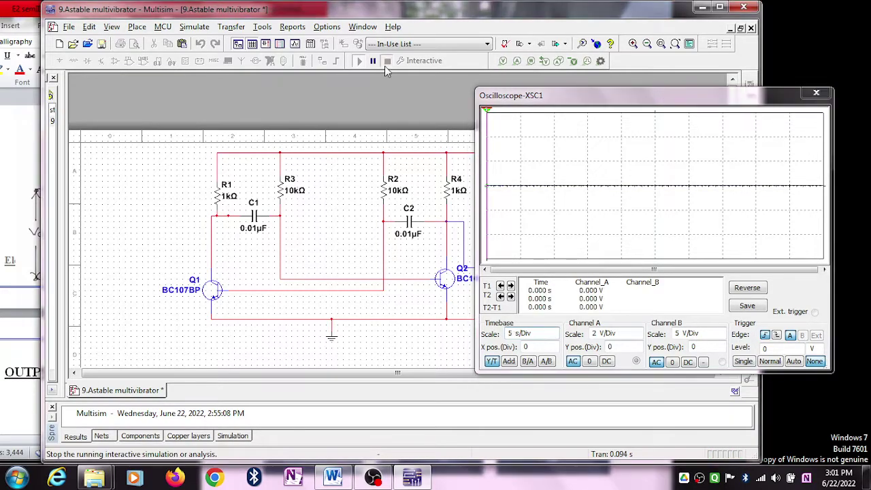
Change resistor R3's resistance from 10k to 200k
double_click(298, 191)
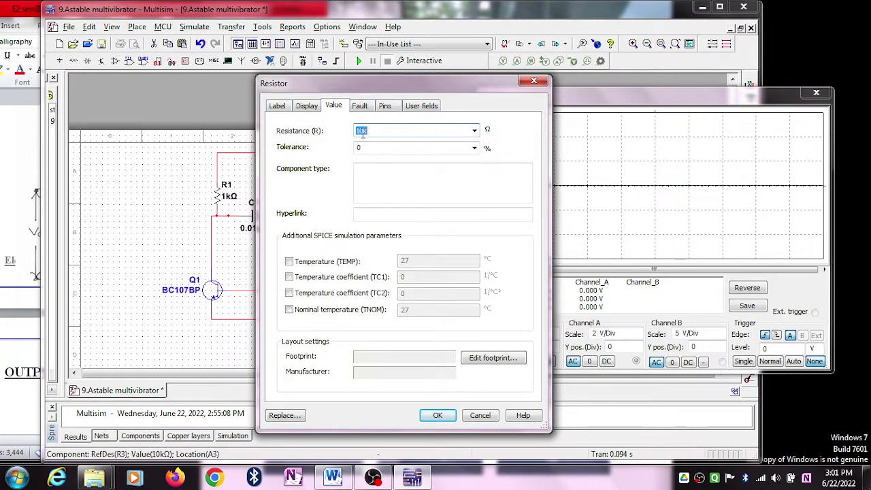
text(2)
text(k)
text(00)
click(438, 415)
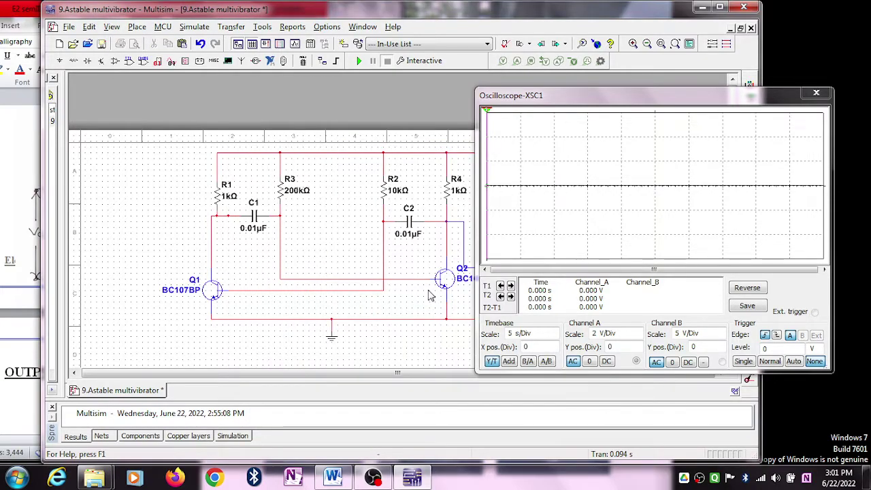
Change resistor R2's resistance from 10k to 200k
double_click(448, 191)
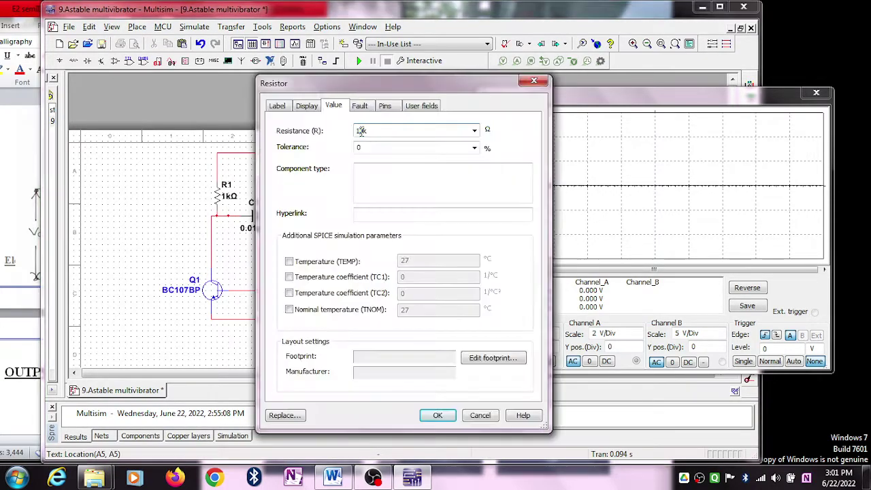
click(361, 130)
text(200k)
click(438, 415)
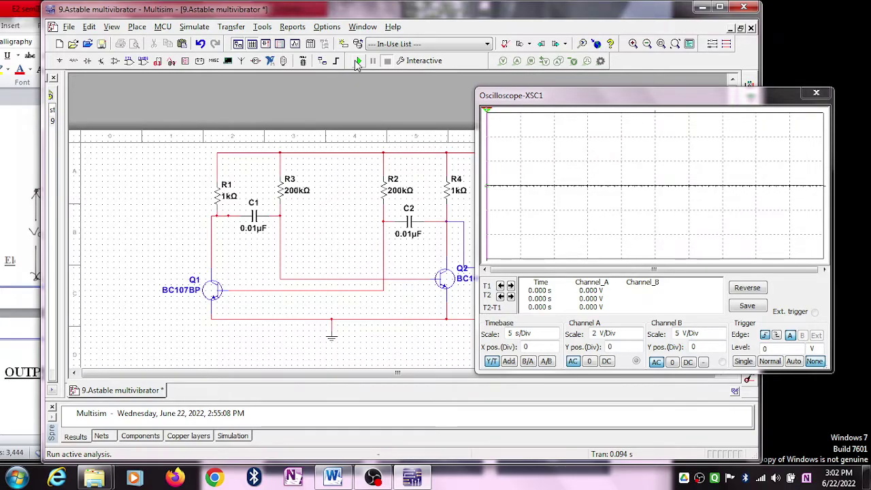
Run the simulation, set the oscilloscope timebase to 1 ms/Div, and drag cursor T2 across the square-wave edges
click(358, 61)
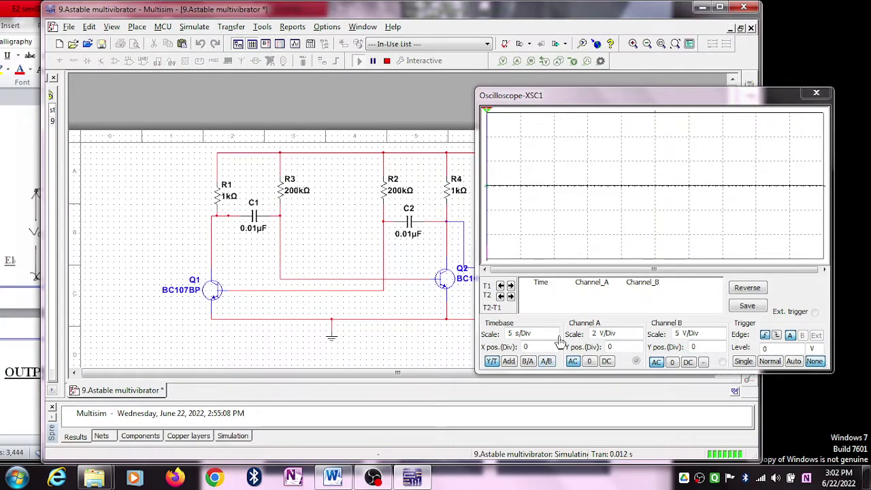
click(554, 336)
double_click(554, 337)
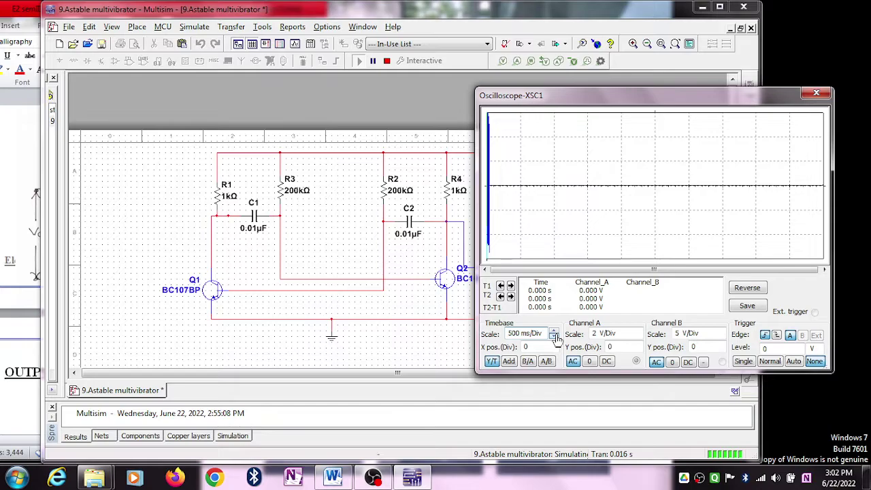
click(554, 336)
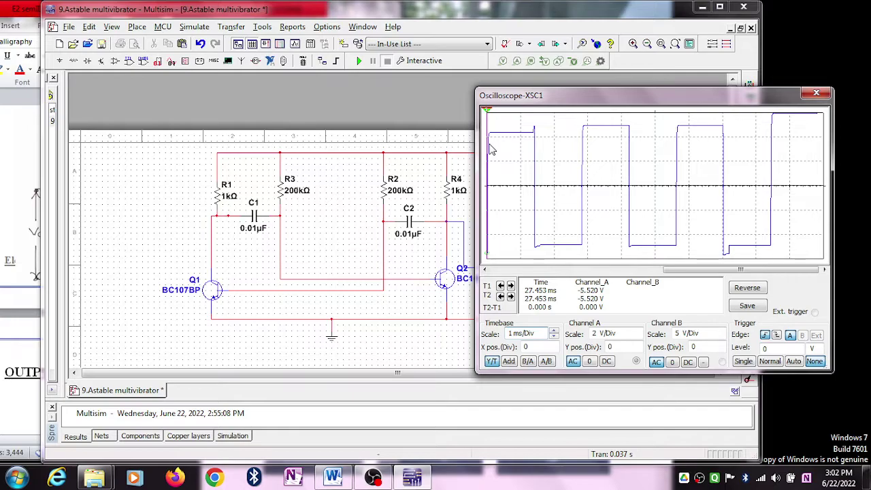
drag(492, 147, 521, 188)
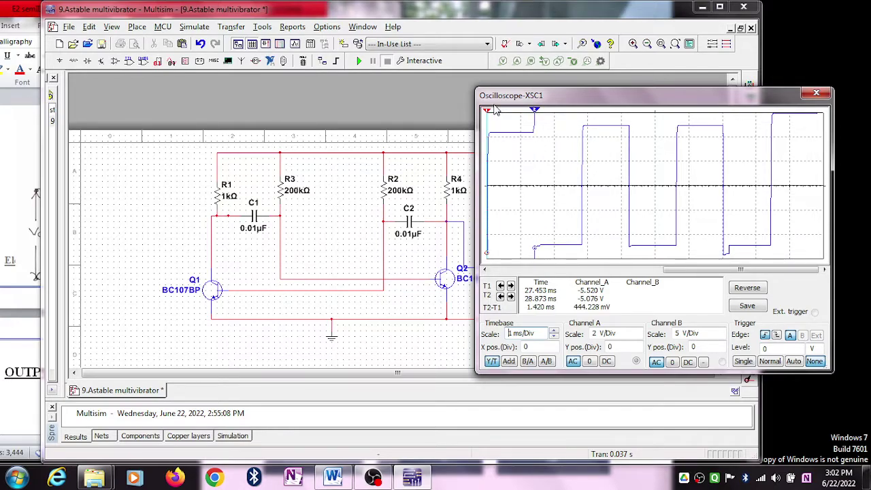
drag(535, 109, 630, 110)
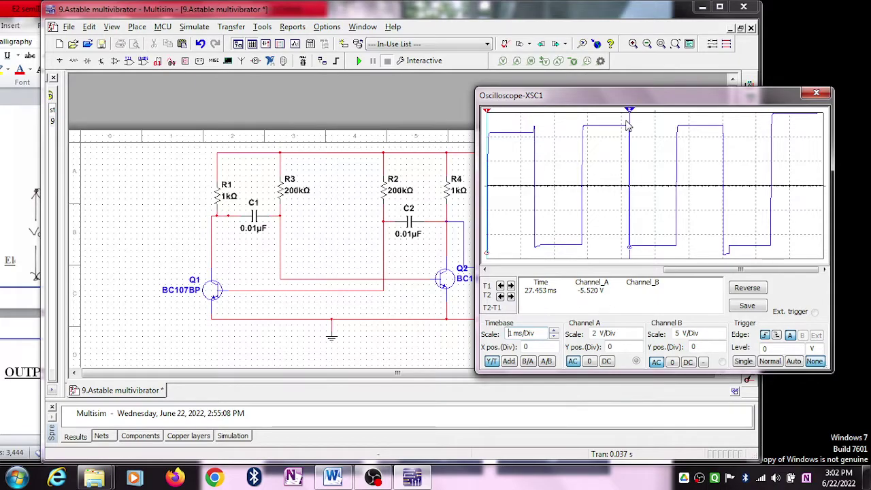